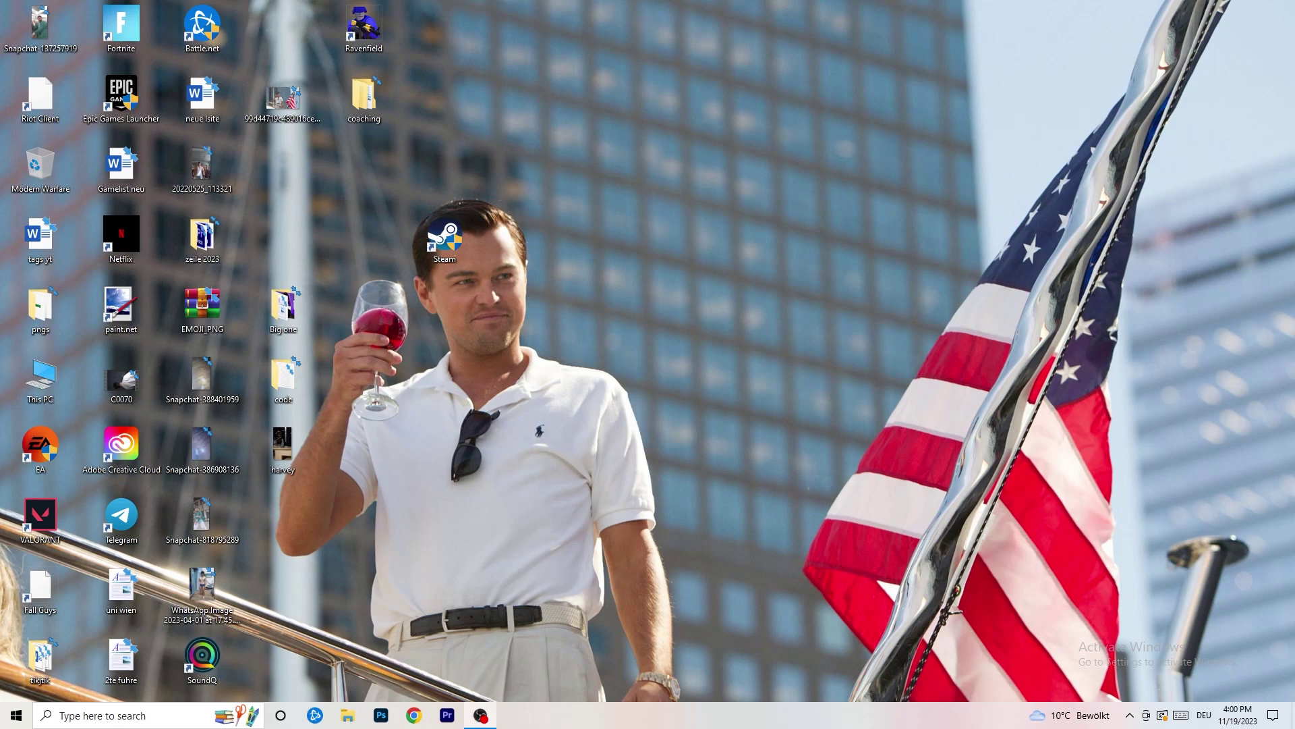
Step: Press the Windows key to show the Start menu's app list and pinned tiles
{"action": "key", "text": "super"}
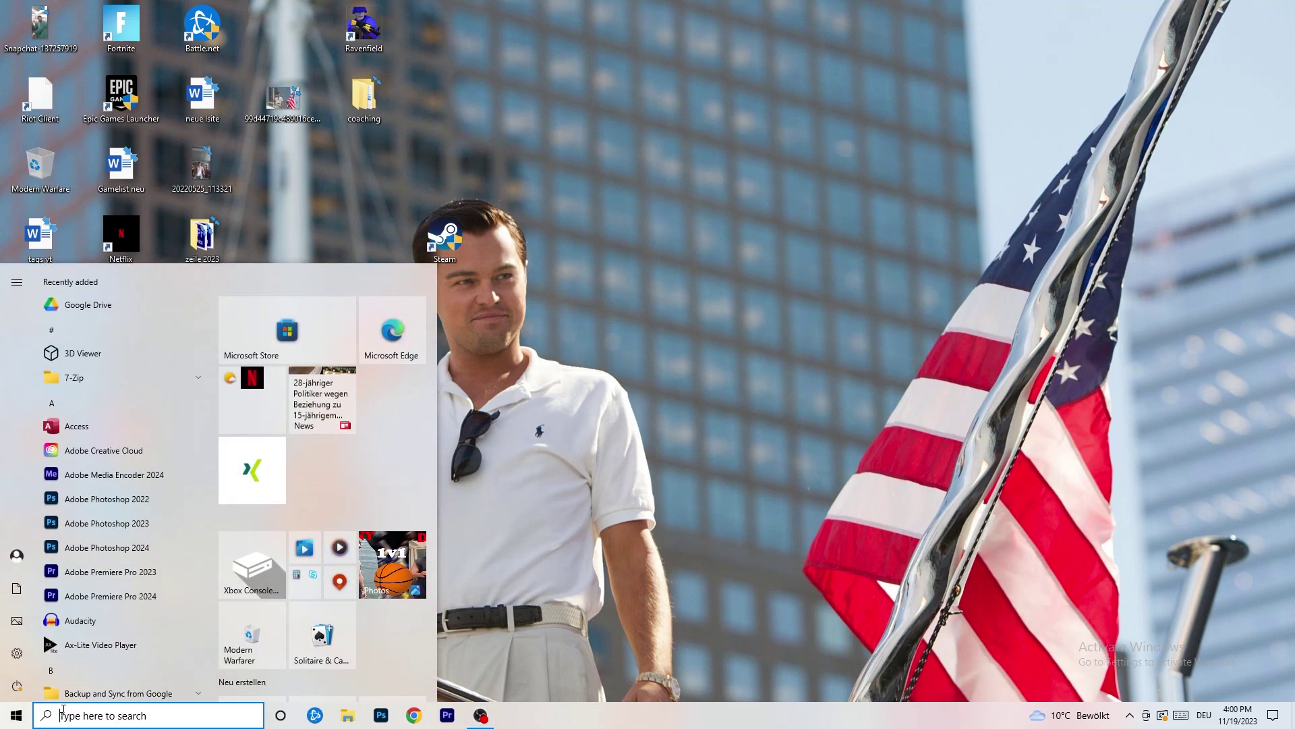
Step: Go to Settings > Gaming and view the Xbox Game Bar page, with Game Bar switched off
{"action": "left_click", "coordinate": [17, 652]}
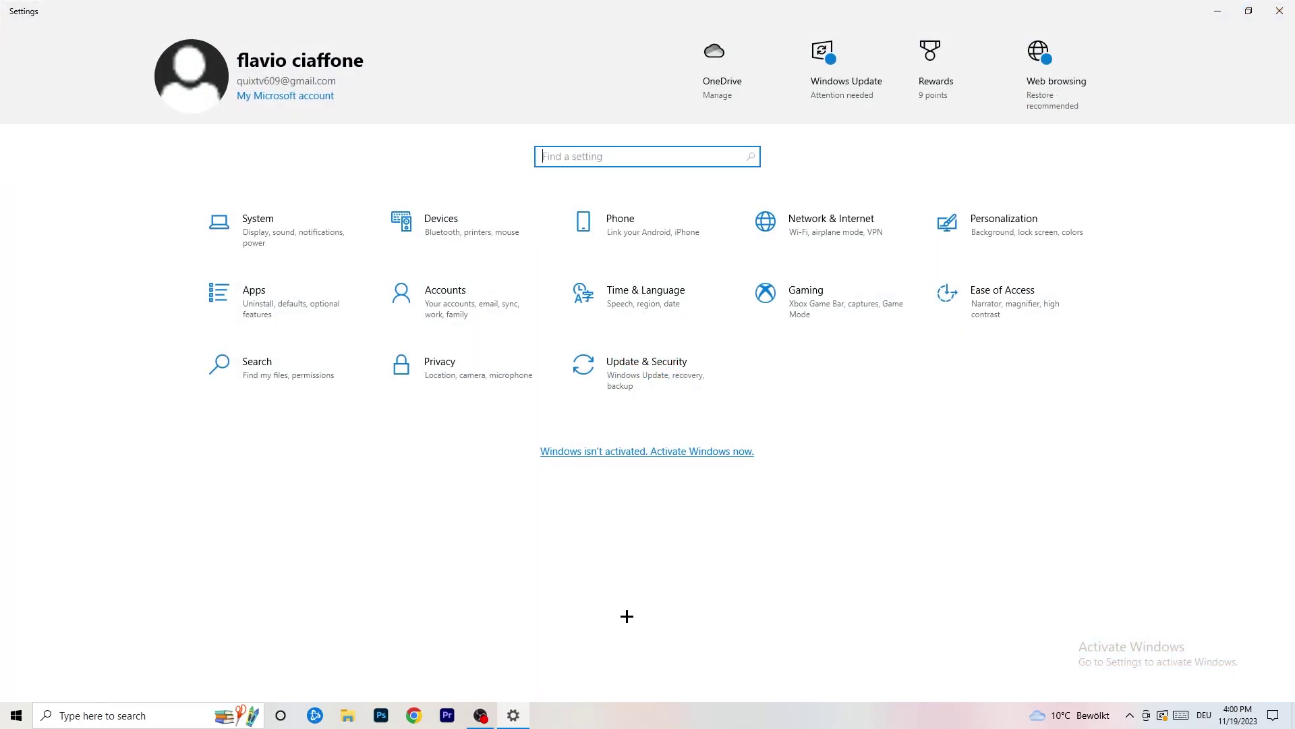
{"action": "left_click", "coordinate": [835, 310]}
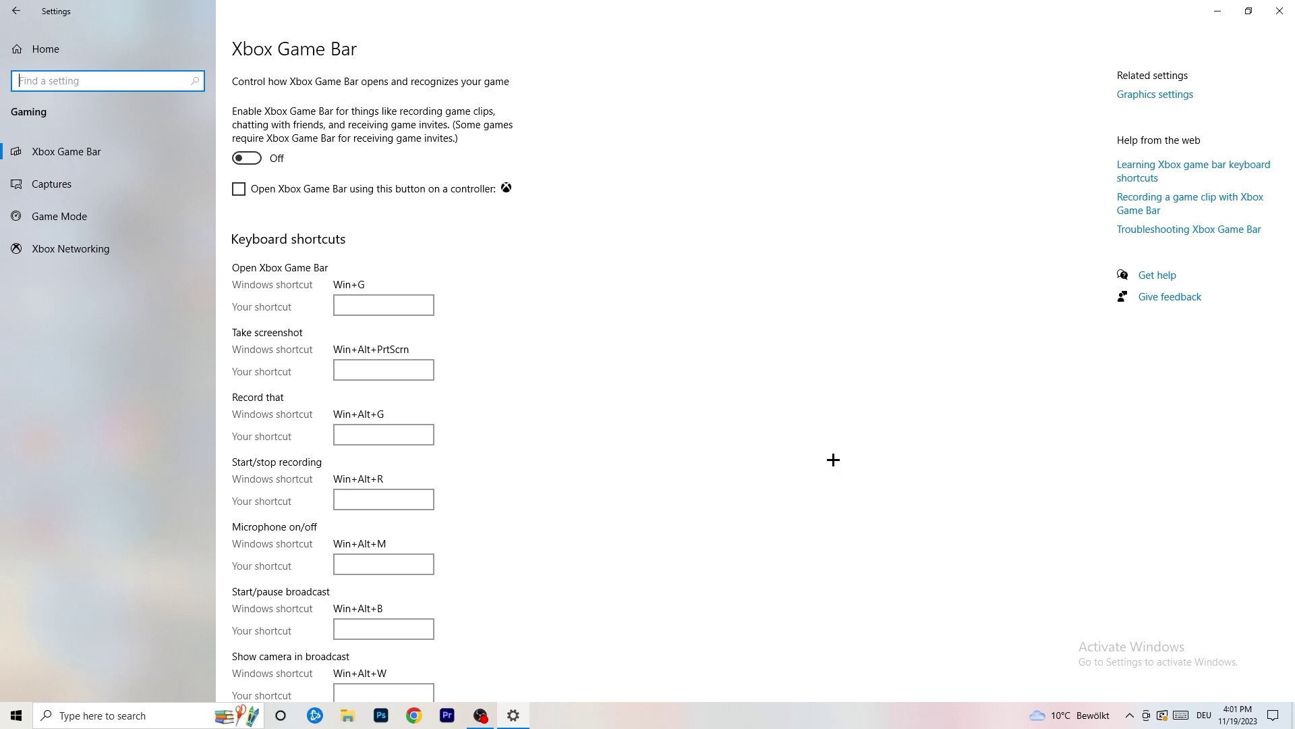
Step: On the Captures page, leave maximum recording length at 2 hours and background recording off
{"action": "left_click", "coordinate": [107, 187]}
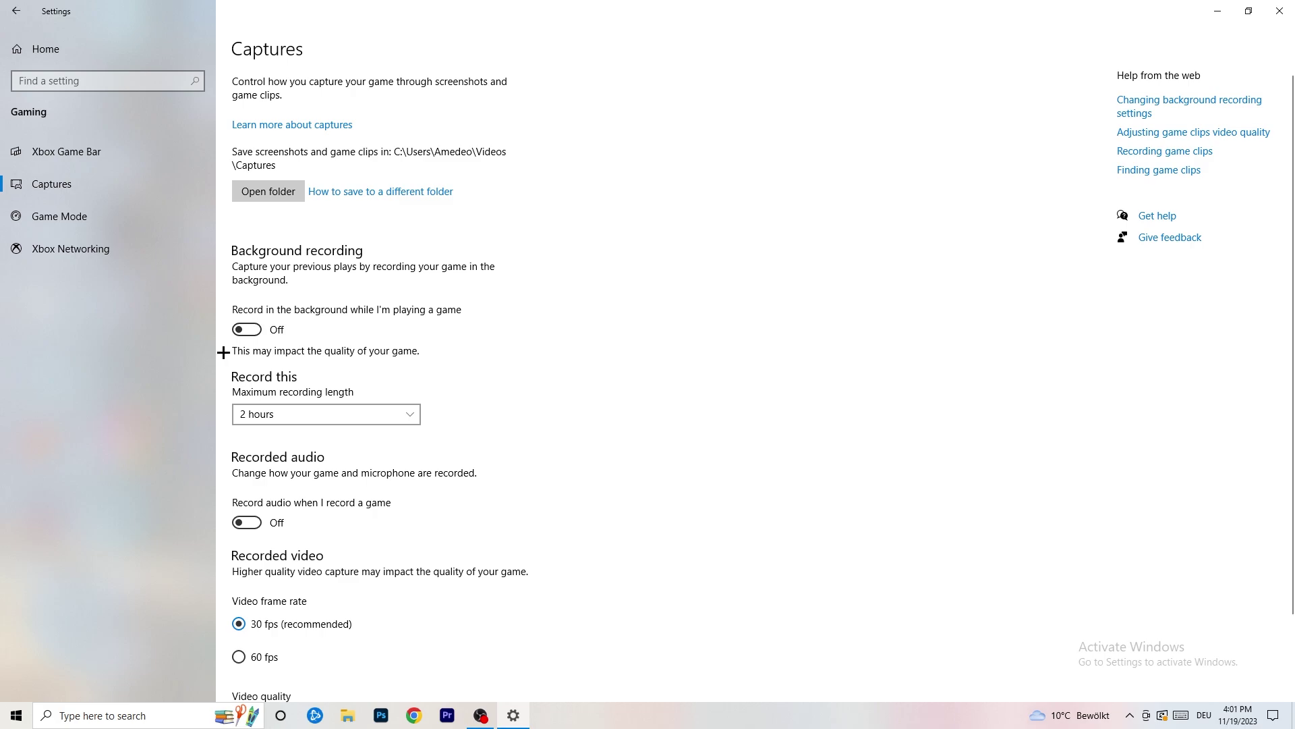
{"action": "left_click", "coordinate": [316, 419]}
{"action": "left_click", "coordinate": [472, 376]}
{"action": "left_click", "coordinate": [385, 406]}
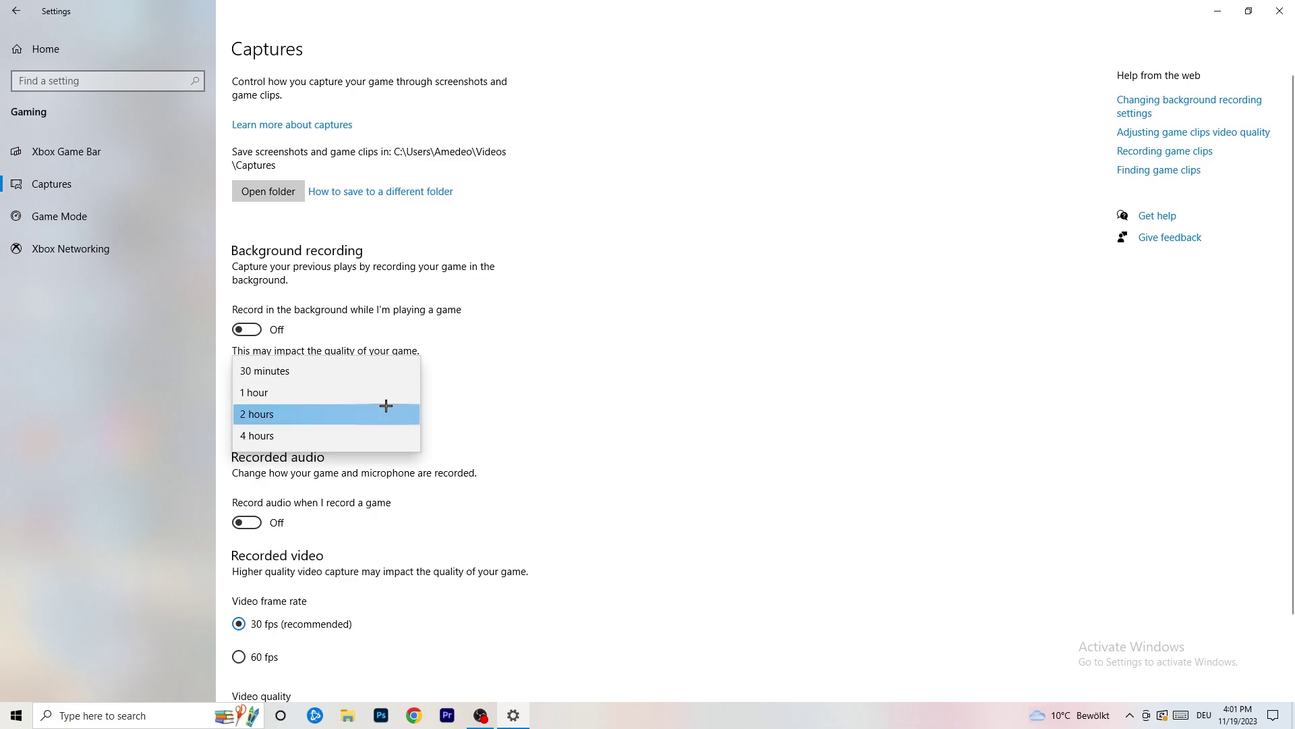
{"action": "left_click", "coordinate": [829, 344]}
{"action": "scroll", "coordinate": [436, 574], "scroll_direction": "down", "scroll_amount": 3}
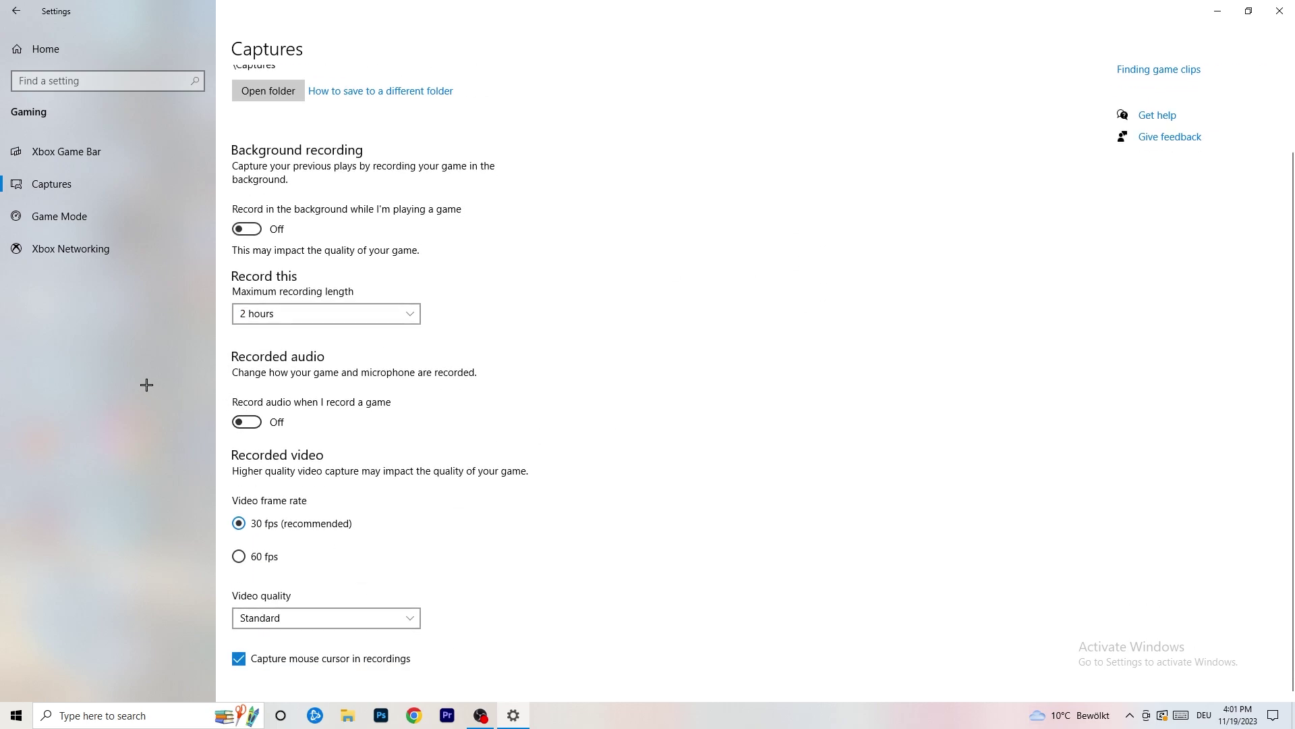
Step: Confirm the Game Mode toggle is On, then close Settings
{"action": "left_click", "coordinate": [93, 214]}
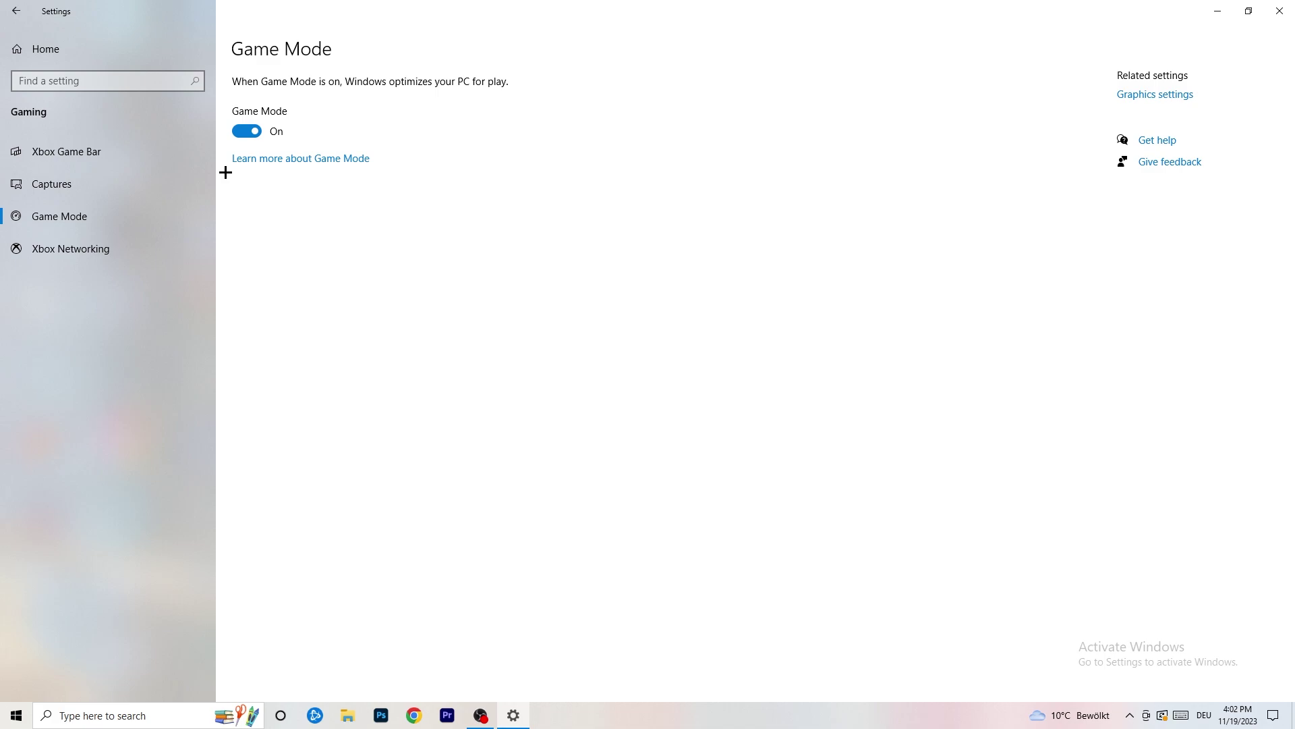
{"action": "left_click", "coordinate": [1280, 11]}
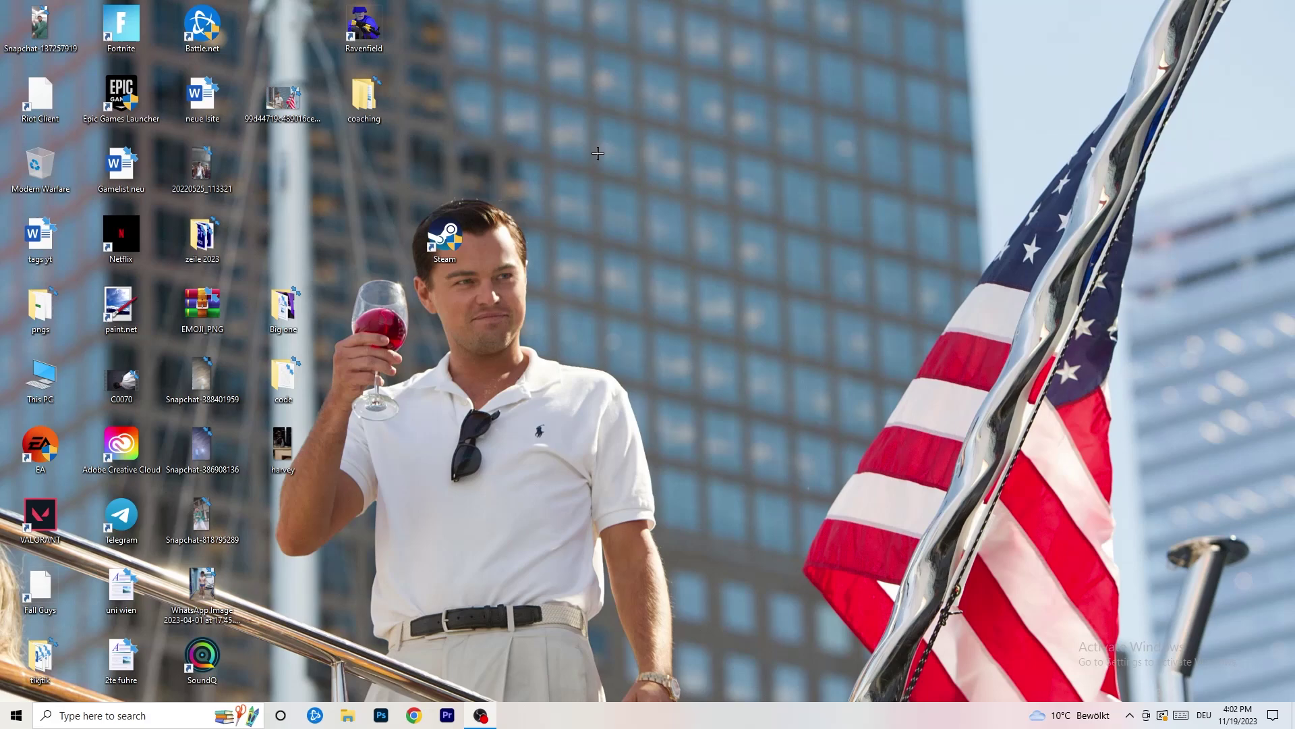
Step: Launch Task Manager from the taskbar menu and maximize it
{"action": "left_click_drag", "start_coordinate": [636, 708], "coordinate": [459, 631]}
{"action": "right_click", "coordinate": [627, 717]}
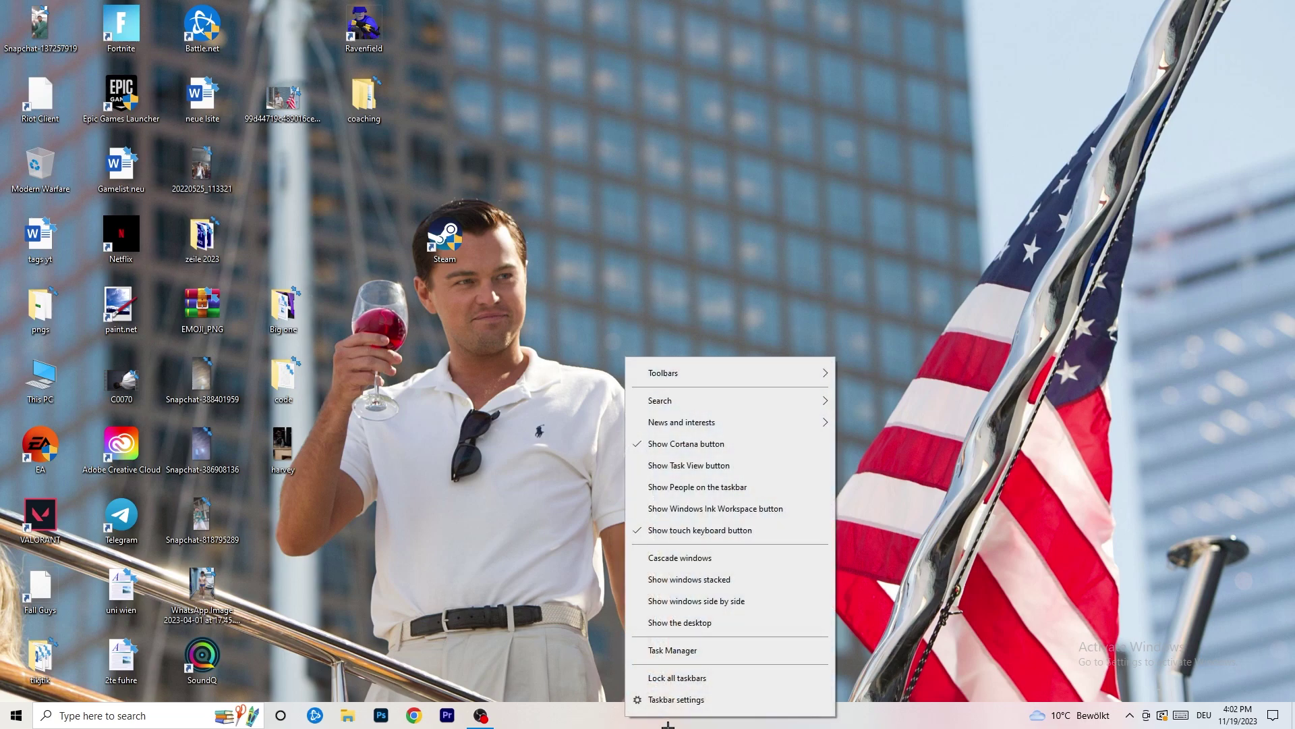
{"action": "left_click", "coordinate": [697, 651]}
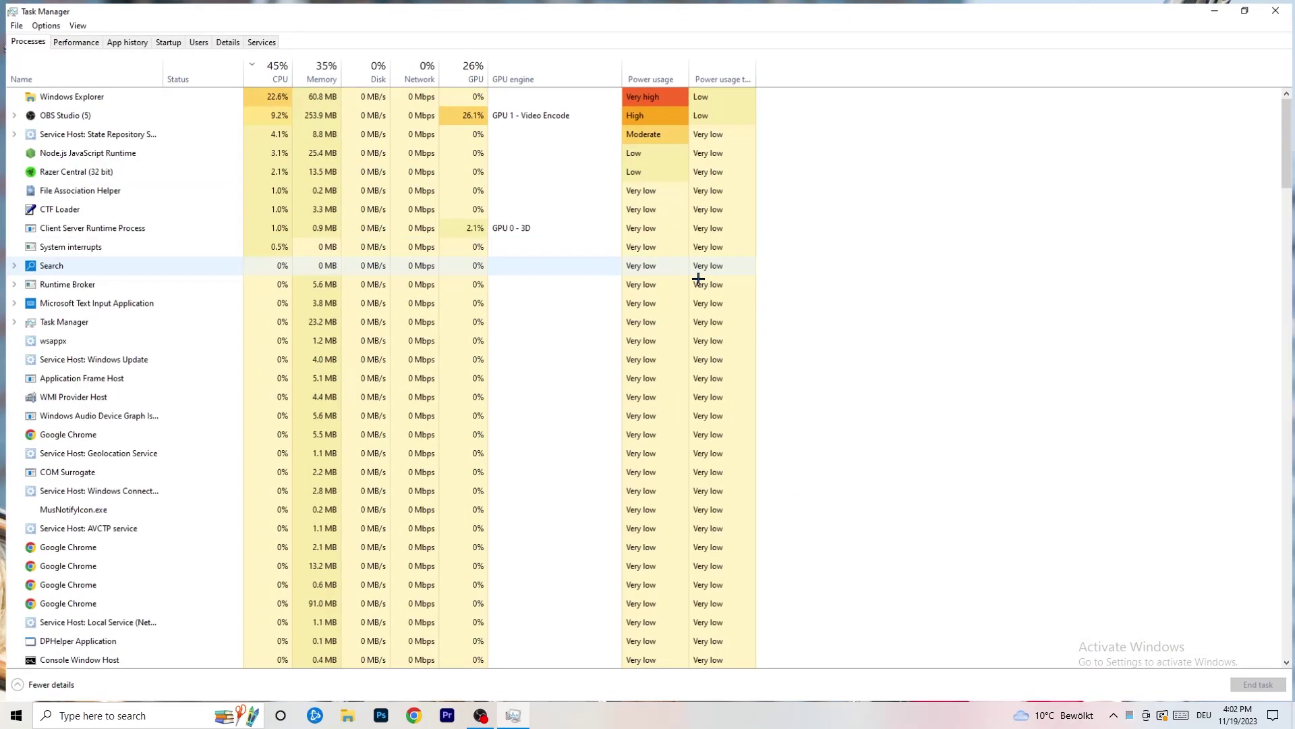
{"action": "left_click", "coordinate": [749, 32]}
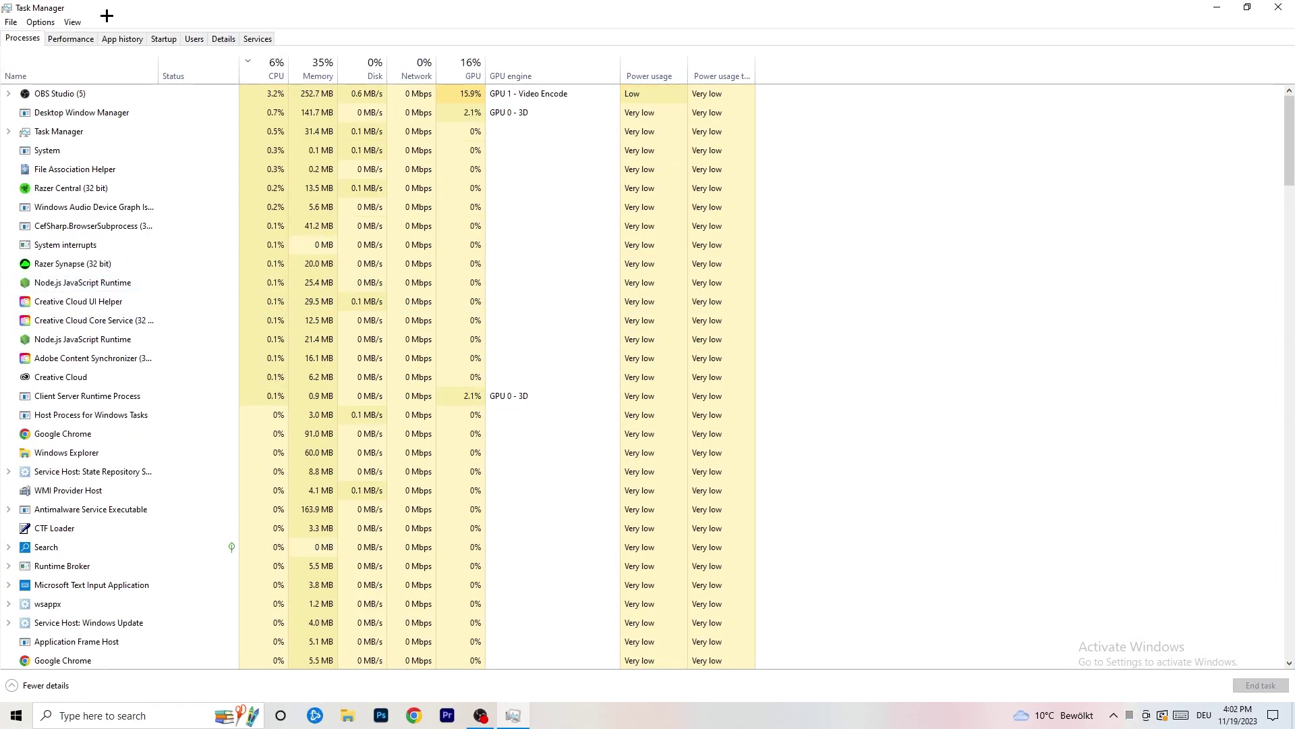
Step: Sort by GPU to check OBS Studio's ~33% usage without ending it, then sort by CPU
{"action": "left_click", "coordinate": [276, 62]}
{"action": "left_click", "coordinate": [455, 68]}
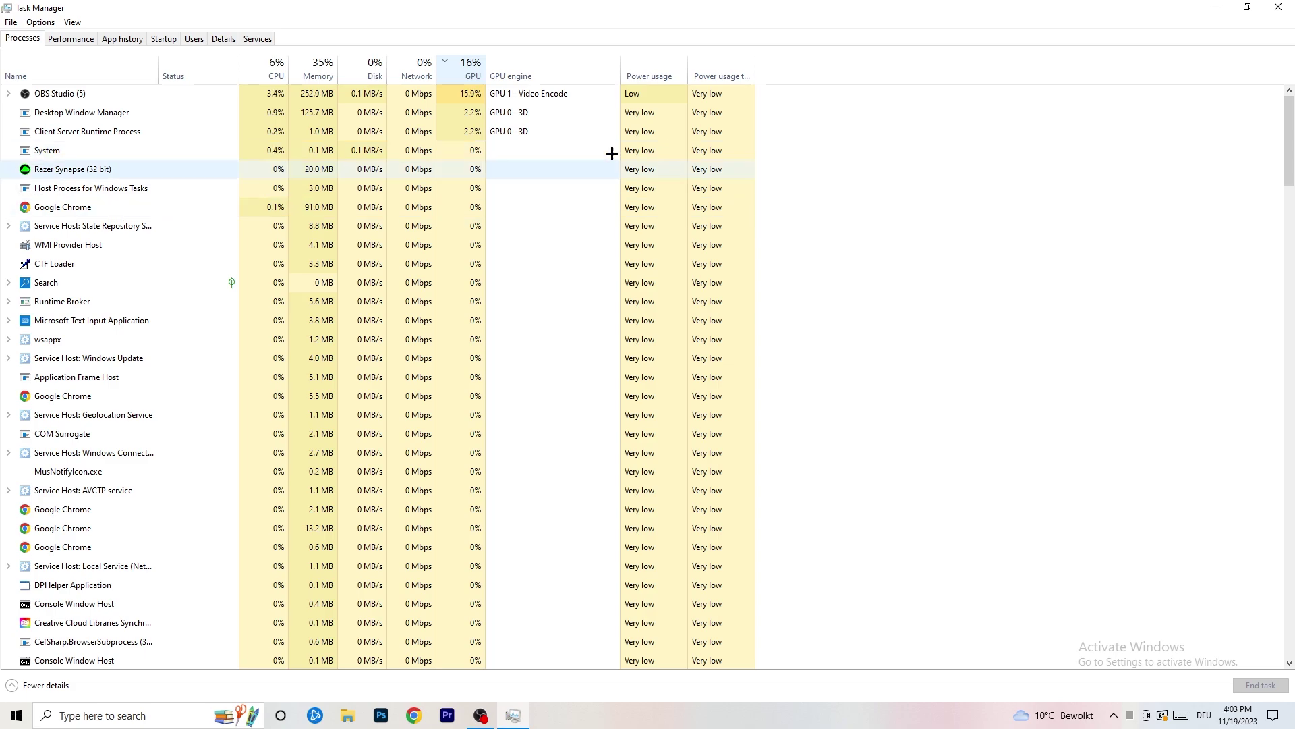
{"action": "right_click", "coordinate": [472, 98]}
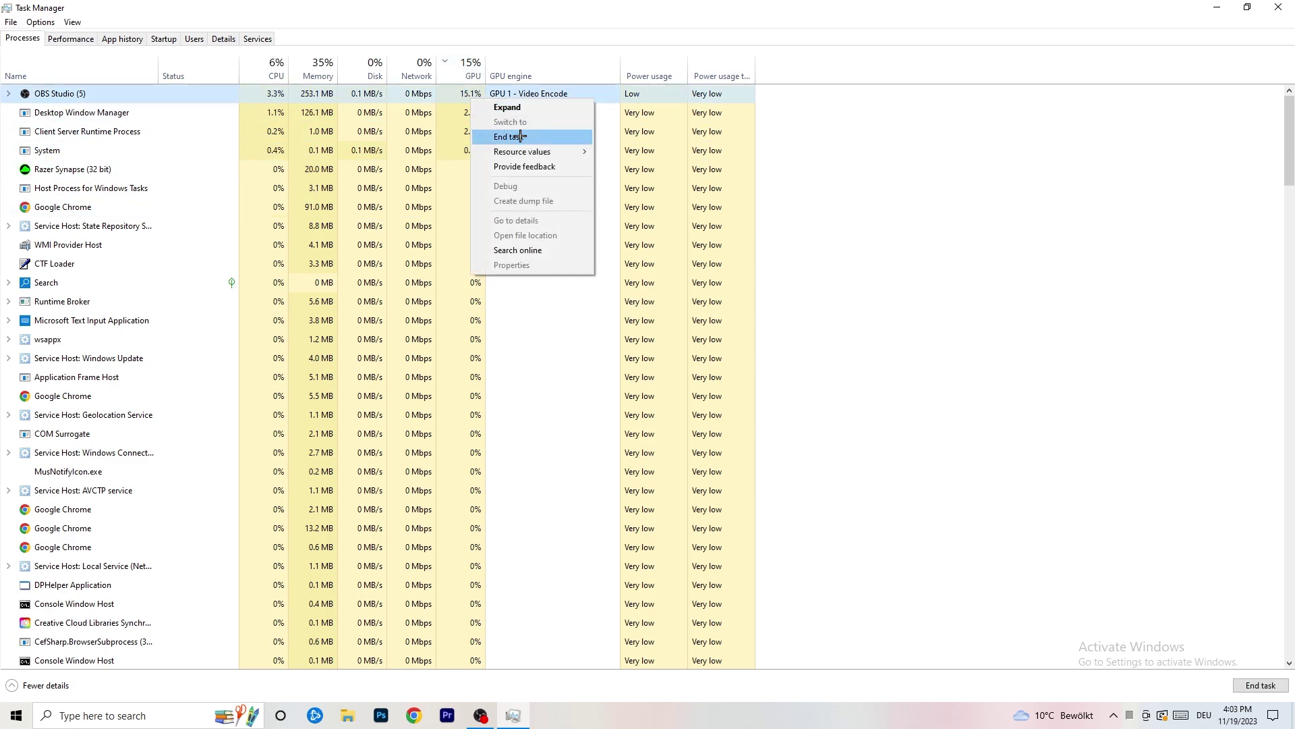
{"action": "left_click", "coordinate": [1054, 122]}
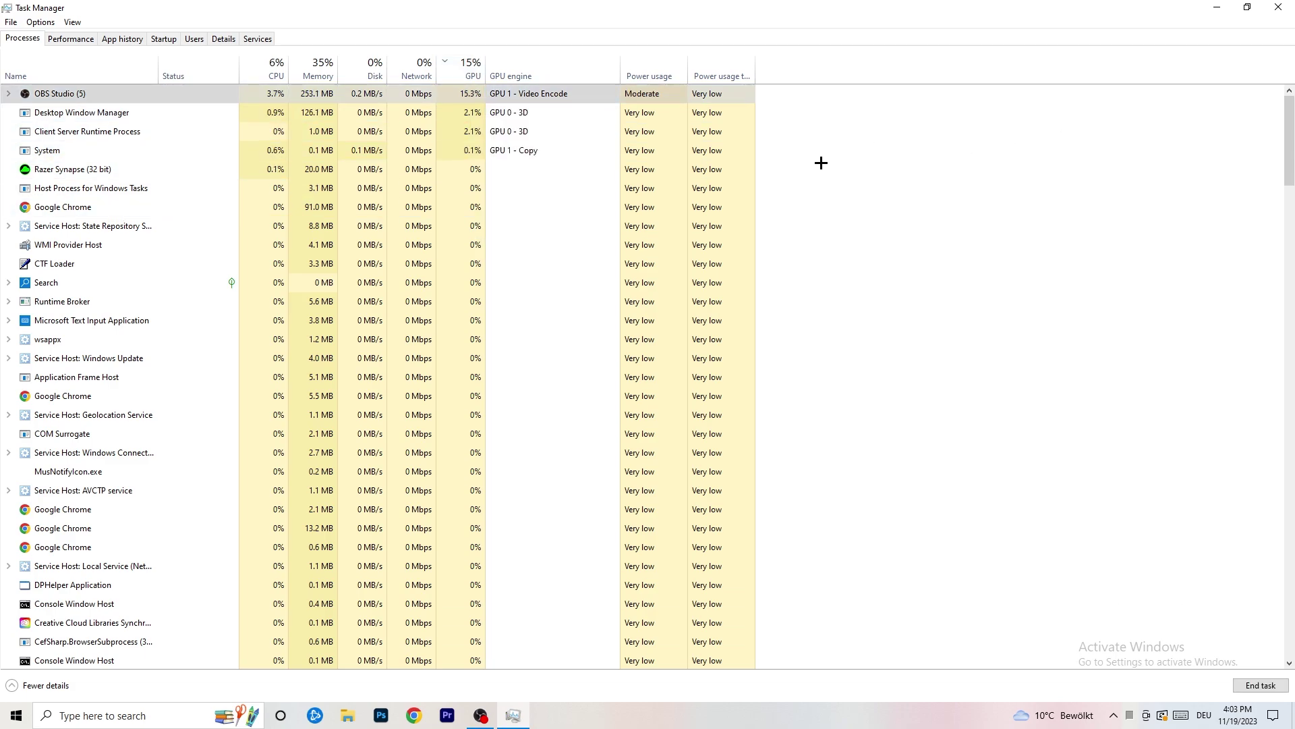
{"action": "left_click", "coordinate": [273, 67]}
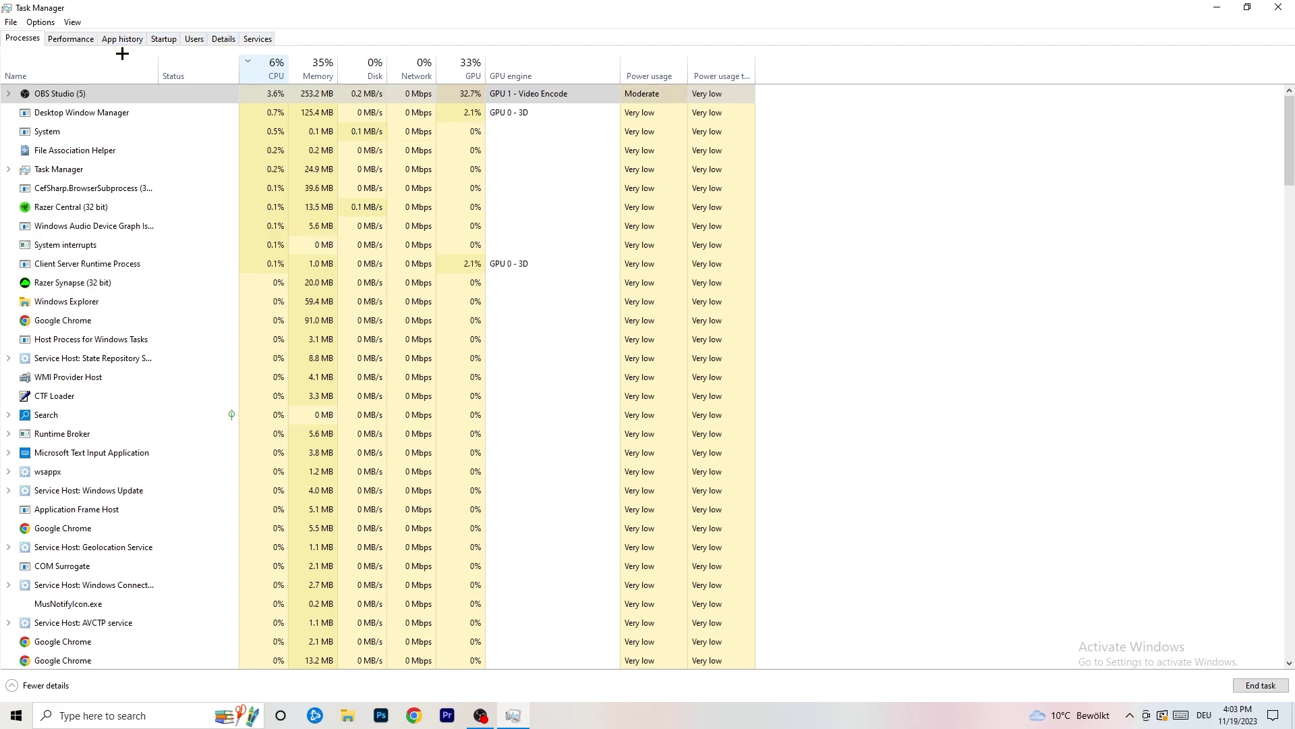
Step: Browse the Details list and a Creative Cloud process's priority options, then show Startup apps
{"action": "left_click", "coordinate": [213, 41]}
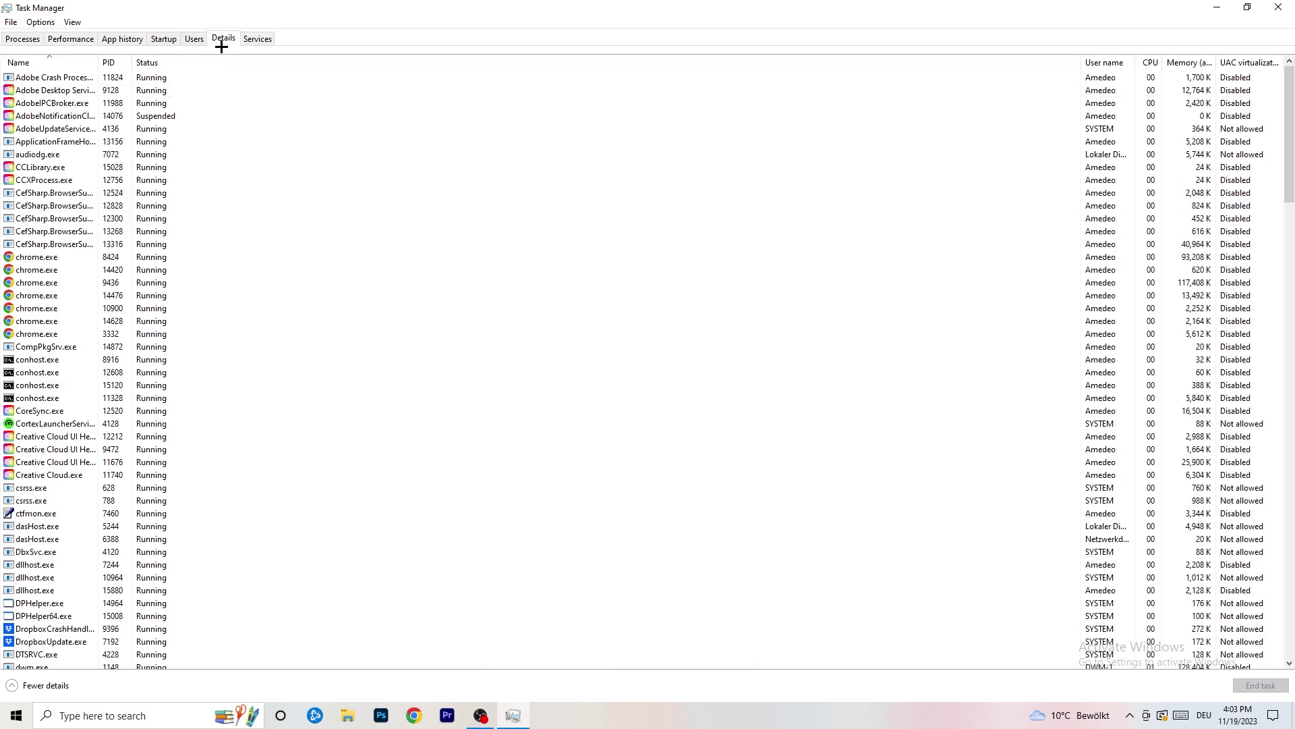
{"action": "scroll", "coordinate": [196, 347], "scroll_direction": "down", "scroll_amount": 5}
{"action": "scroll", "coordinate": [197, 339], "scroll_direction": "up", "scroll_amount": 5}
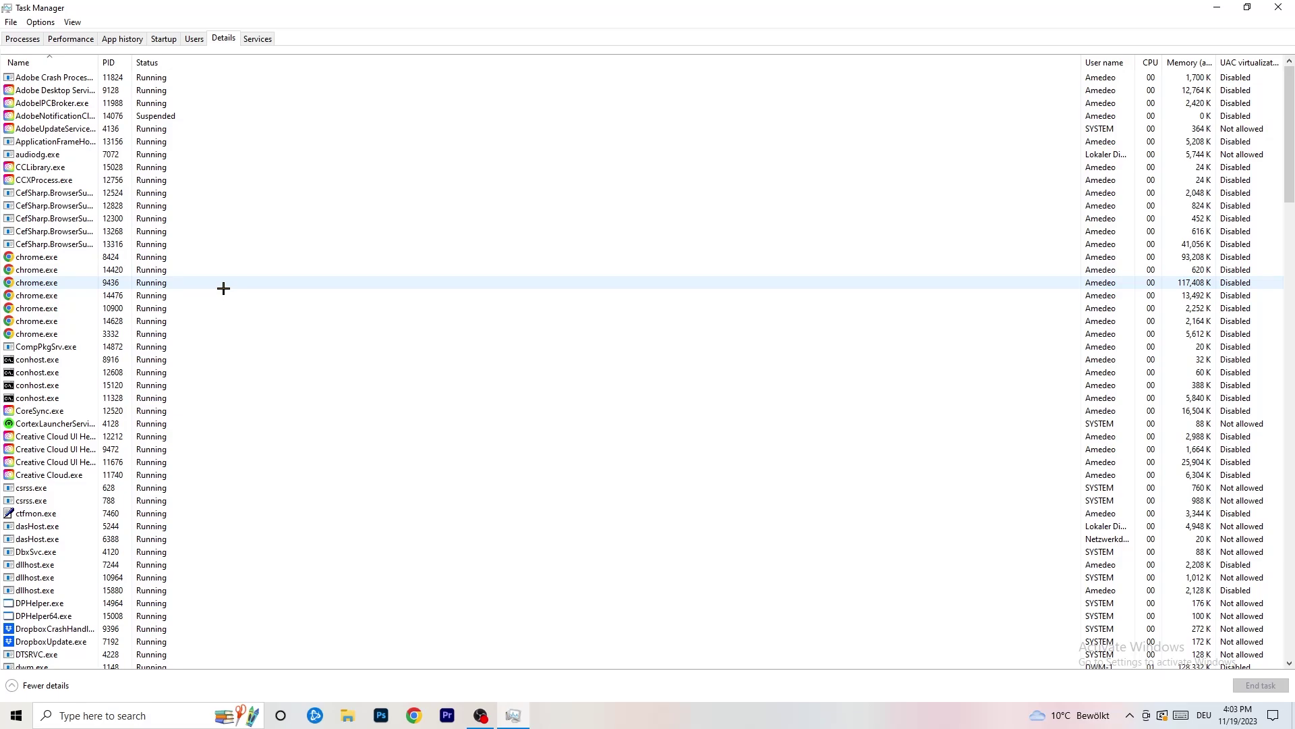
{"action": "scroll", "coordinate": [115, 297], "scroll_direction": "down", "scroll_amount": 3}
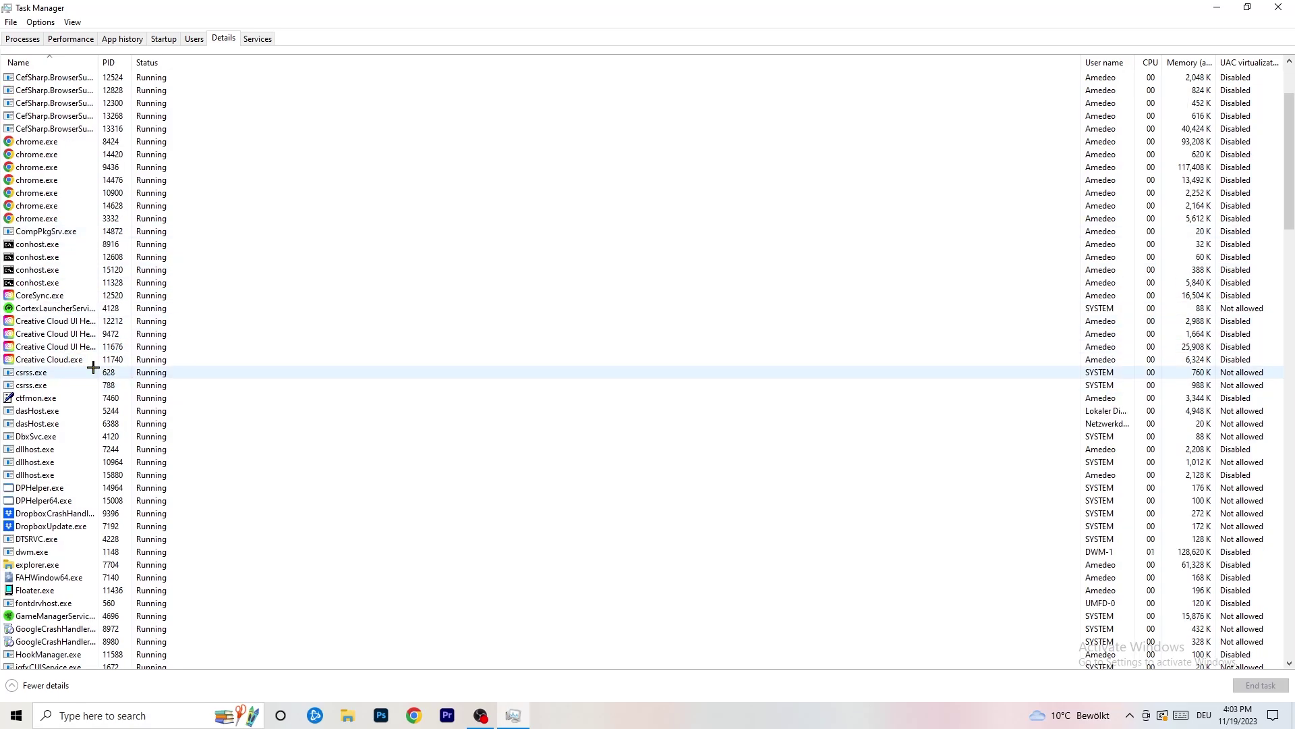
{"action": "right_click", "coordinate": [54, 347]}
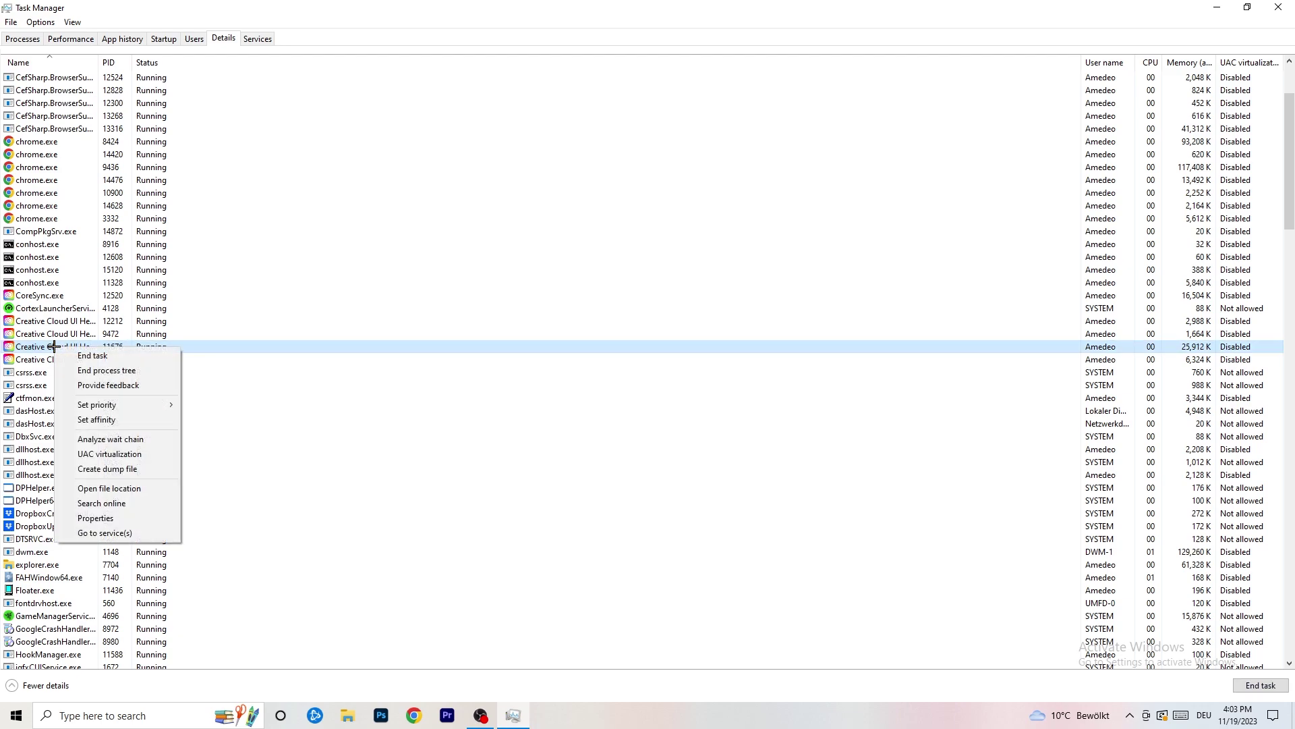
{"action": "mouse_move", "coordinate": [177, 407]}
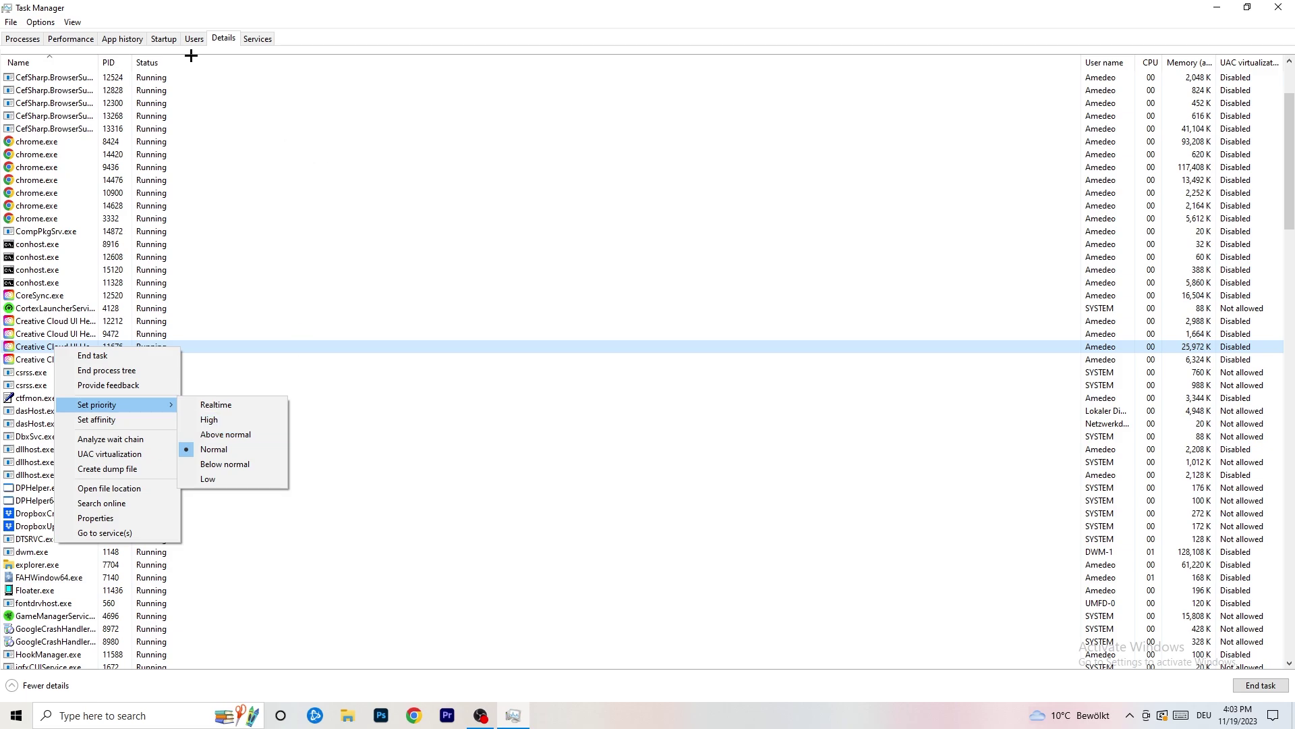
{"action": "left_click", "coordinate": [164, 38]}
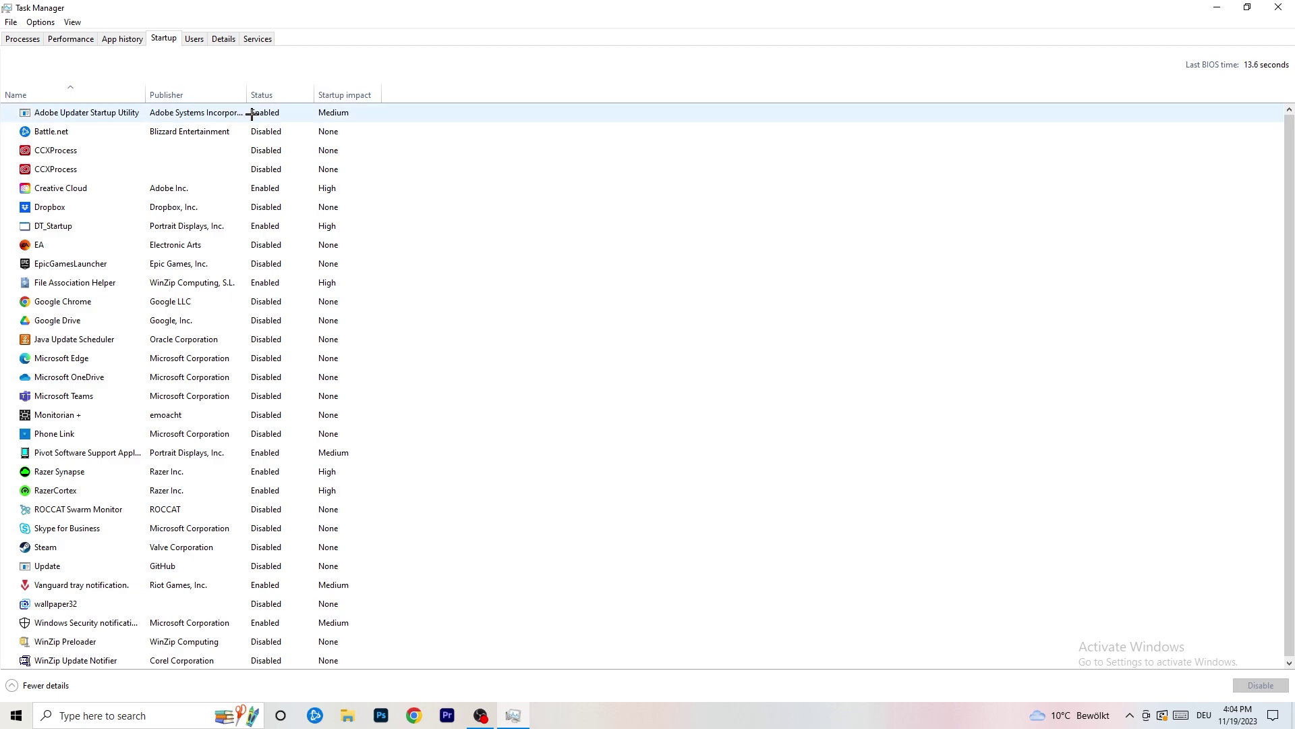
Step: Leave the DT_Startup entry unchanged and close Task Manager
{"action": "right_click", "coordinate": [297, 222]}
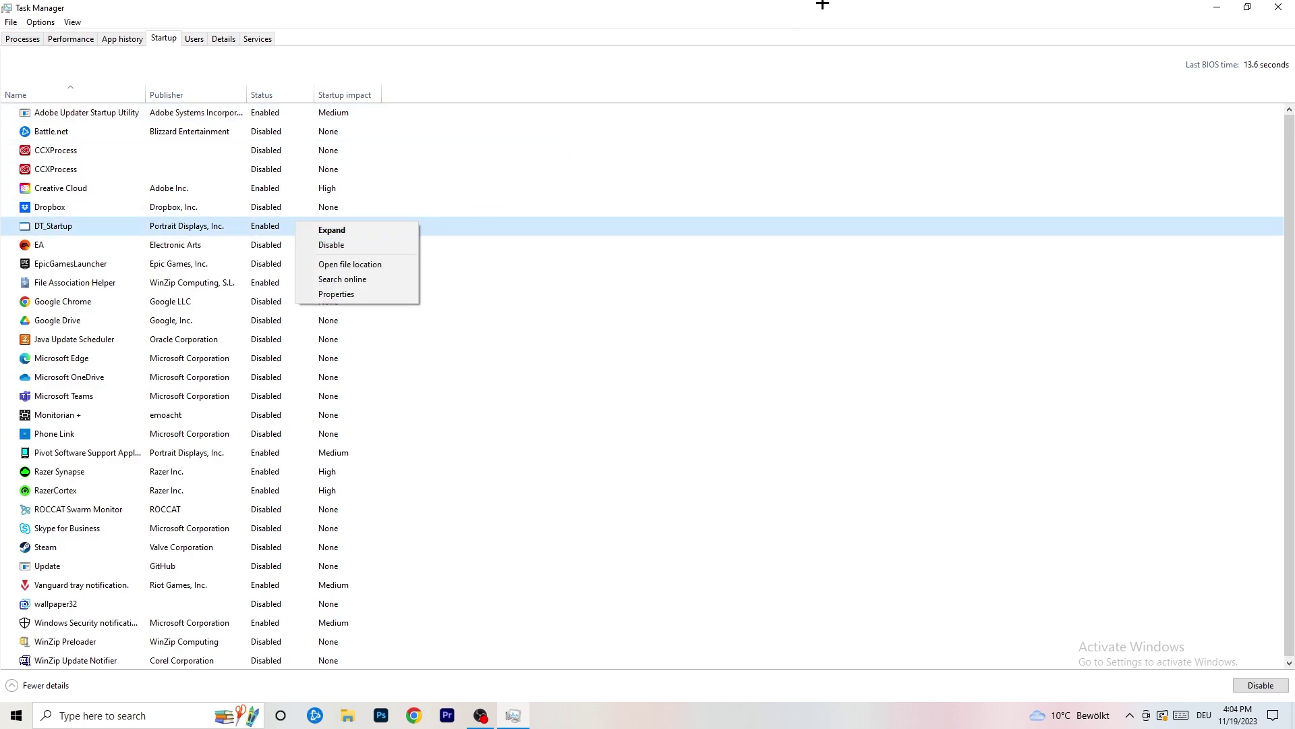
{"action": "left_click", "coordinate": [952, 3]}
{"action": "left_click", "coordinate": [1279, 7]}
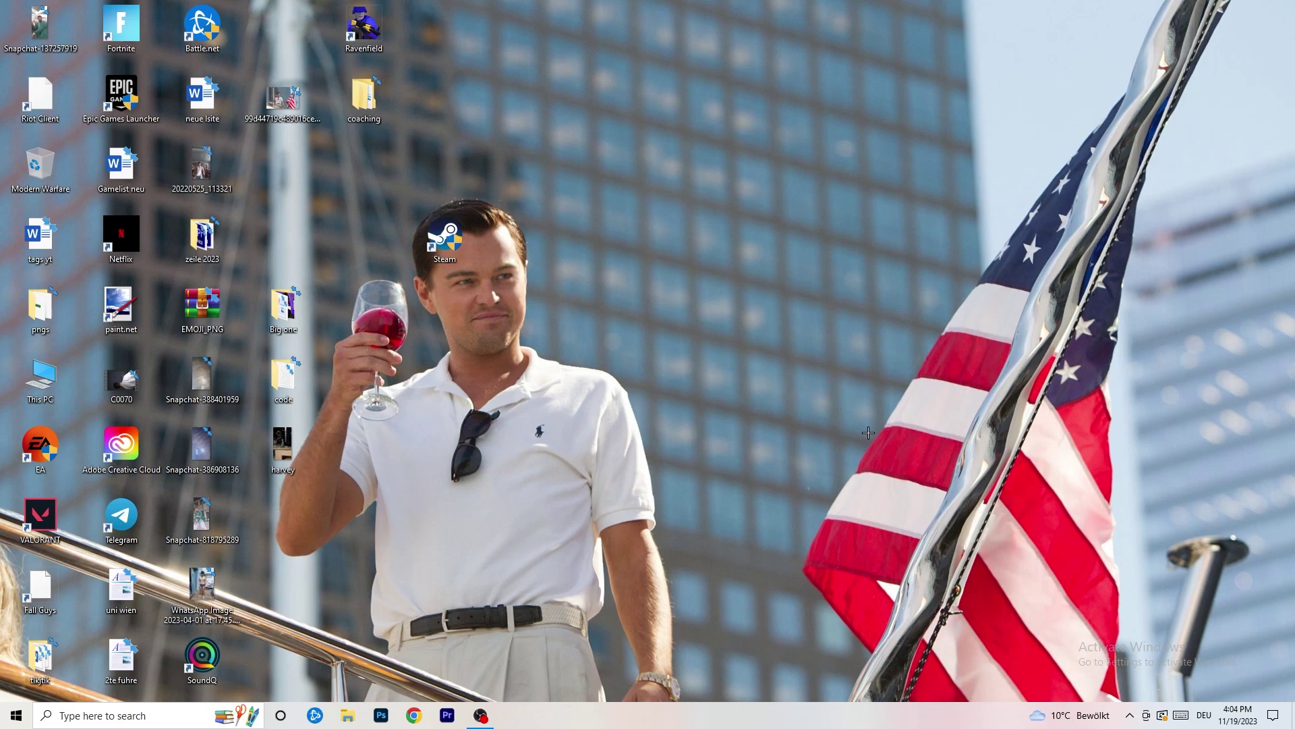
Step: In System > Display, keep scaling at 100% (Recommended) with 1920 × 1080 resolution
{"action": "left_click", "coordinate": [9, 719]}
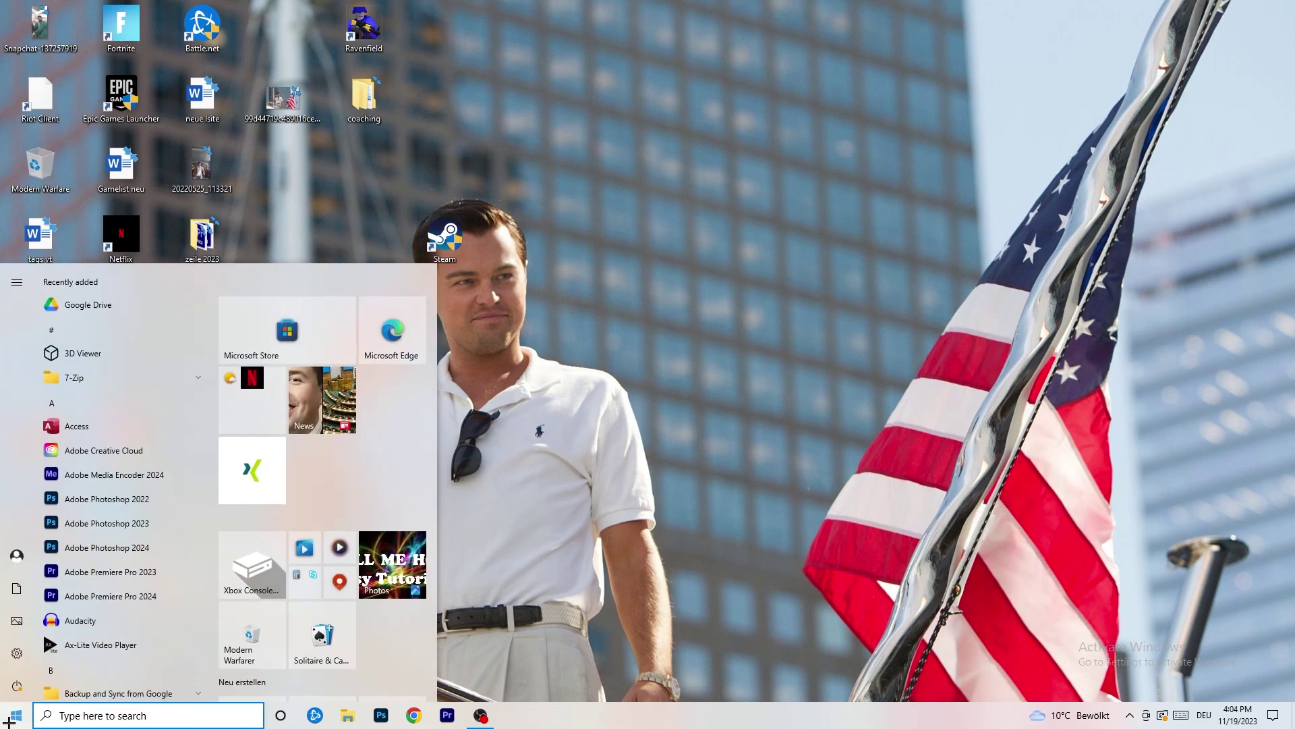
{"action": "left_click", "coordinate": [13, 665]}
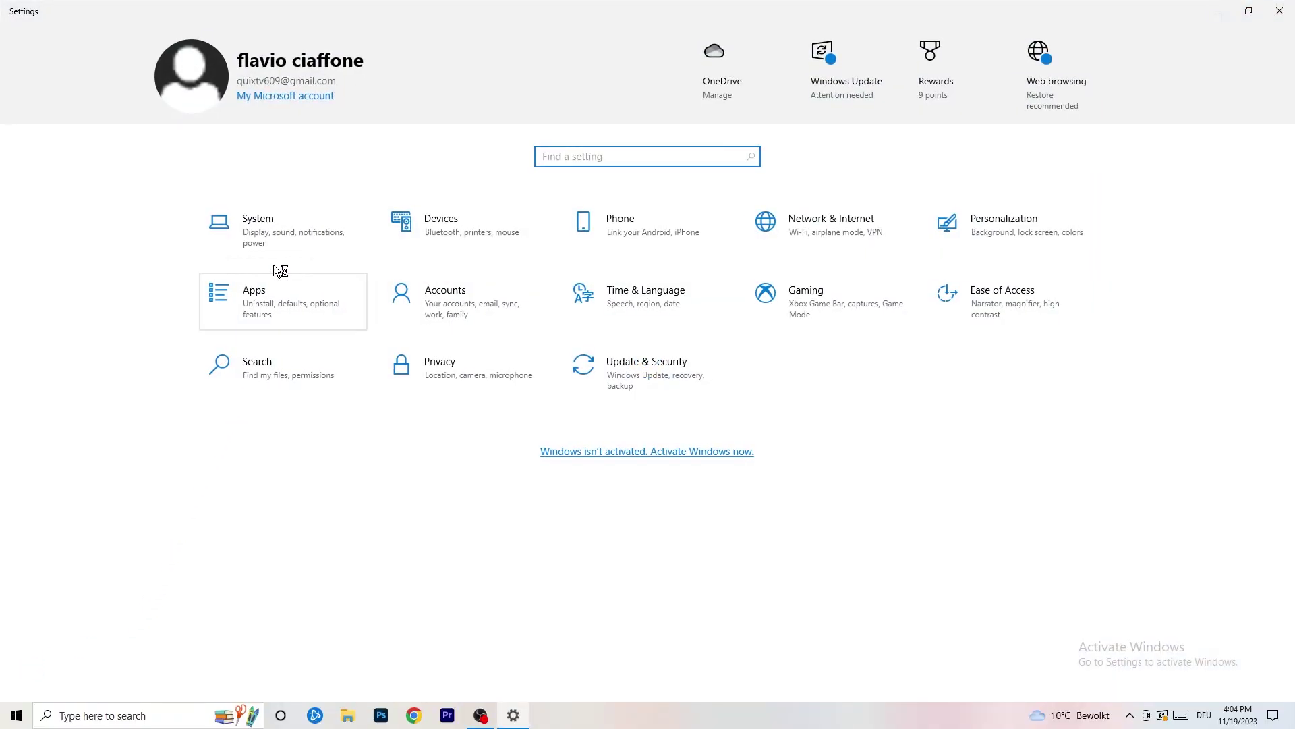
{"action": "left_click", "coordinate": [305, 218]}
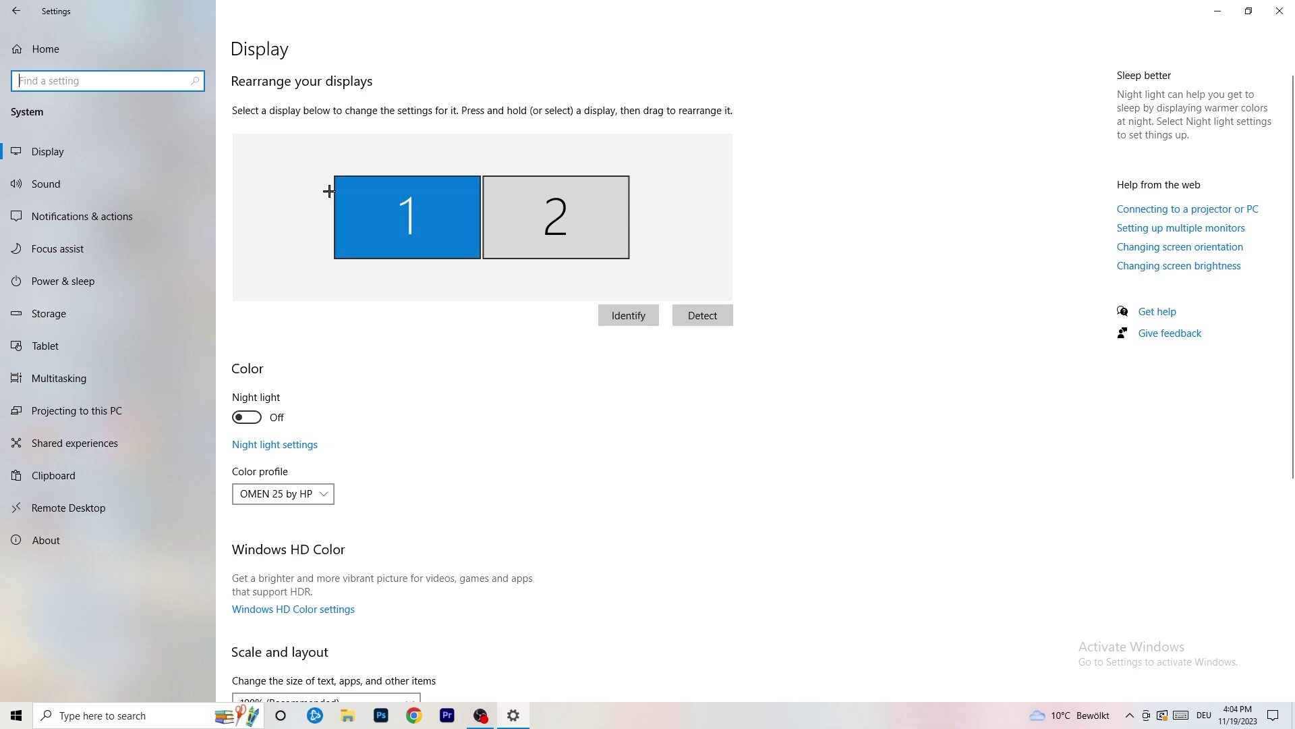
{"action": "scroll", "coordinate": [521, 244], "scroll_direction": "down", "scroll_amount": 4}
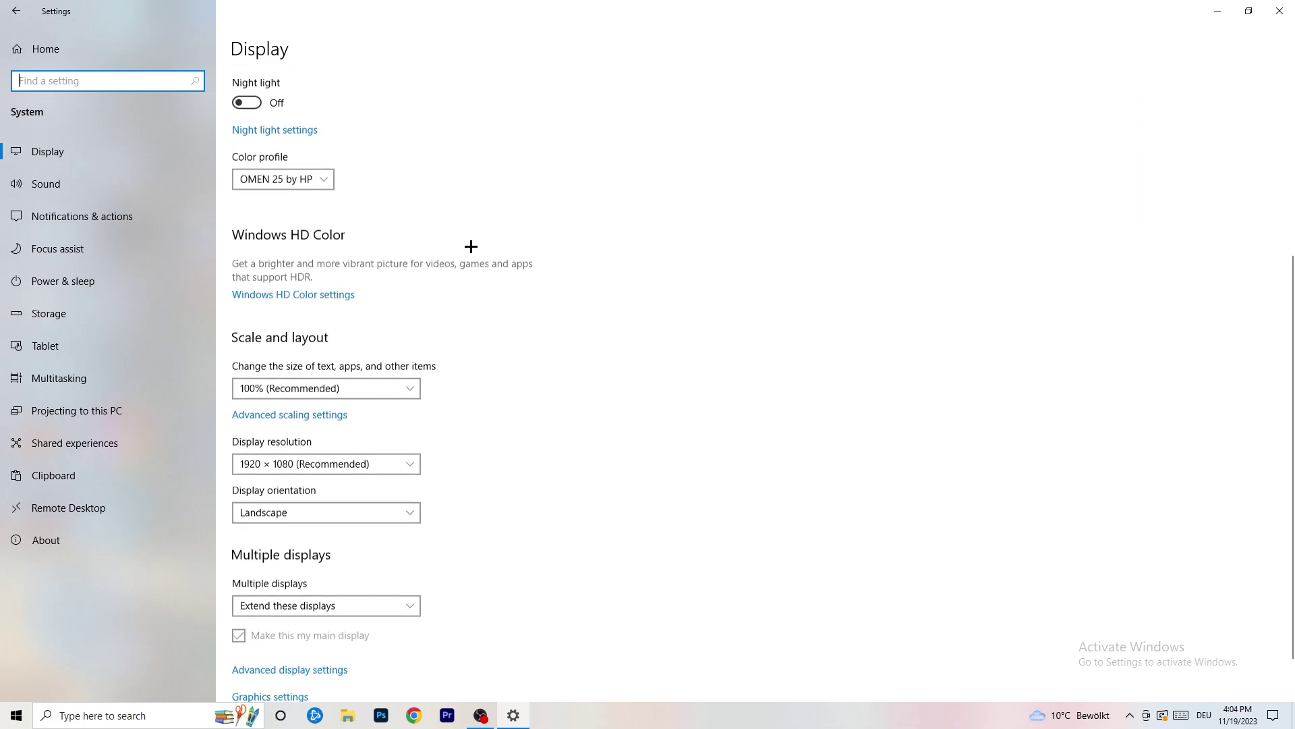
{"action": "left_click", "coordinate": [369, 389]}
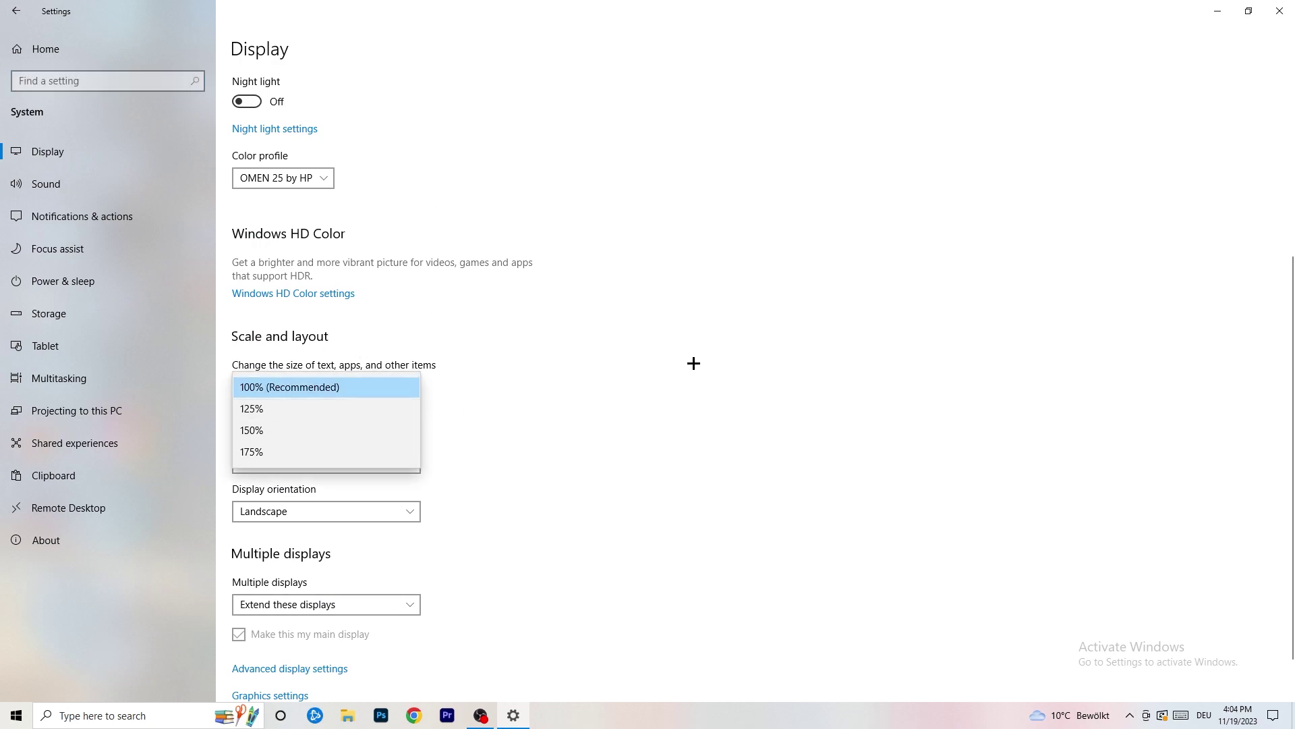
{"action": "left_click", "coordinate": [675, 361]}
{"action": "scroll", "coordinate": [552, 371], "scroll_direction": "down", "scroll_amount": 1}
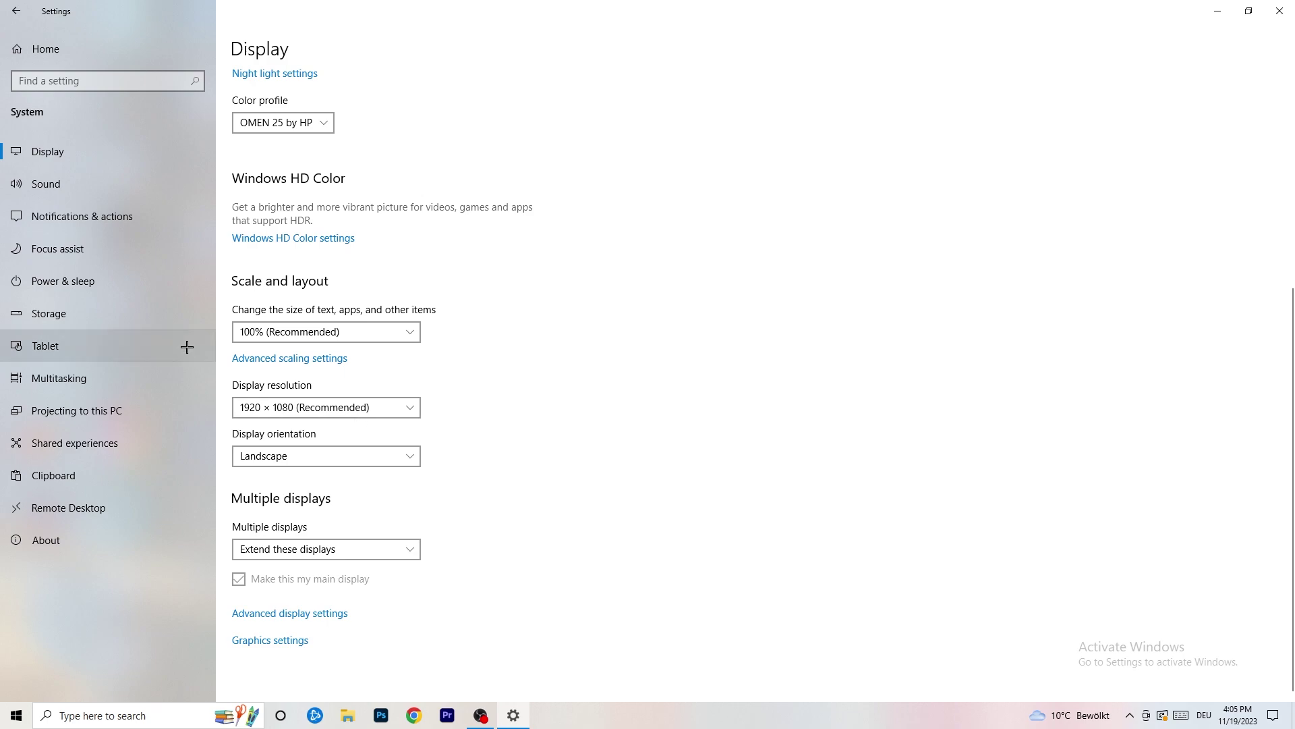
Step: From Power & sleep, review the power plans in Power Options, keeping Balanced selected
{"action": "left_click", "coordinate": [95, 280]}
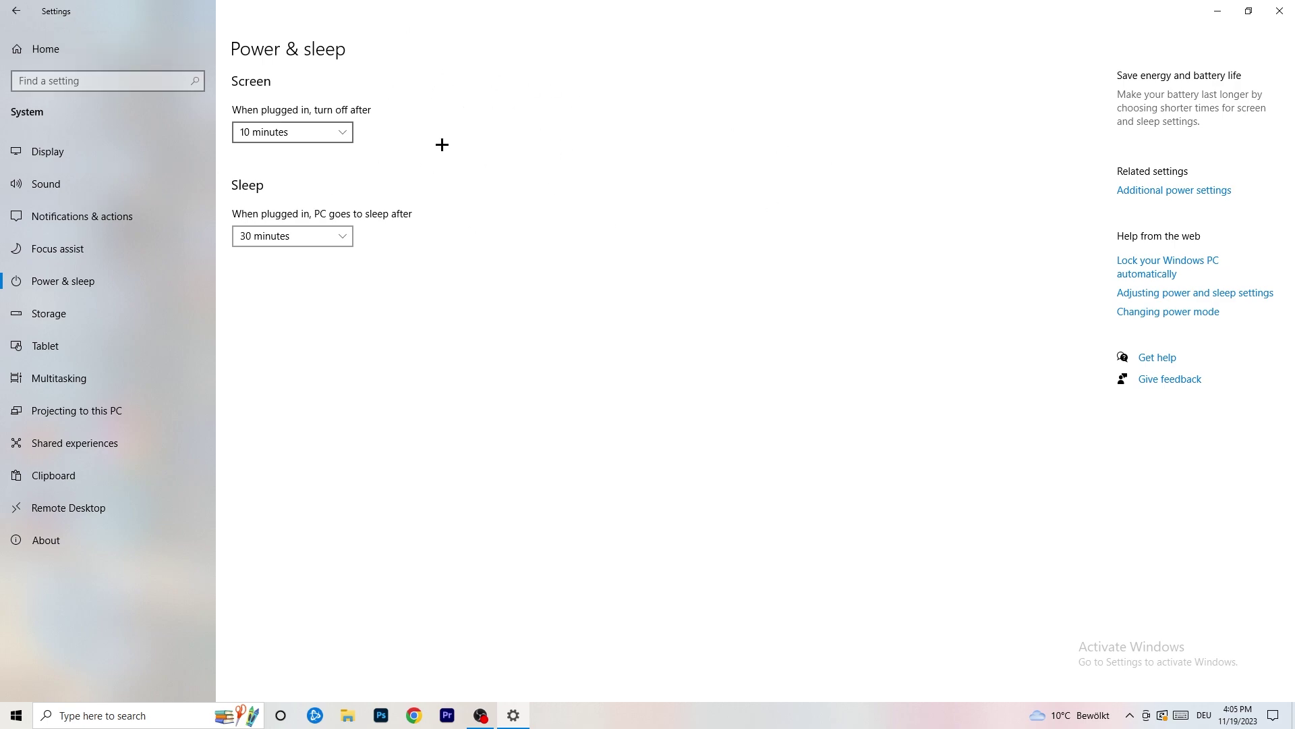
{"action": "left_click", "coordinate": [1174, 192]}
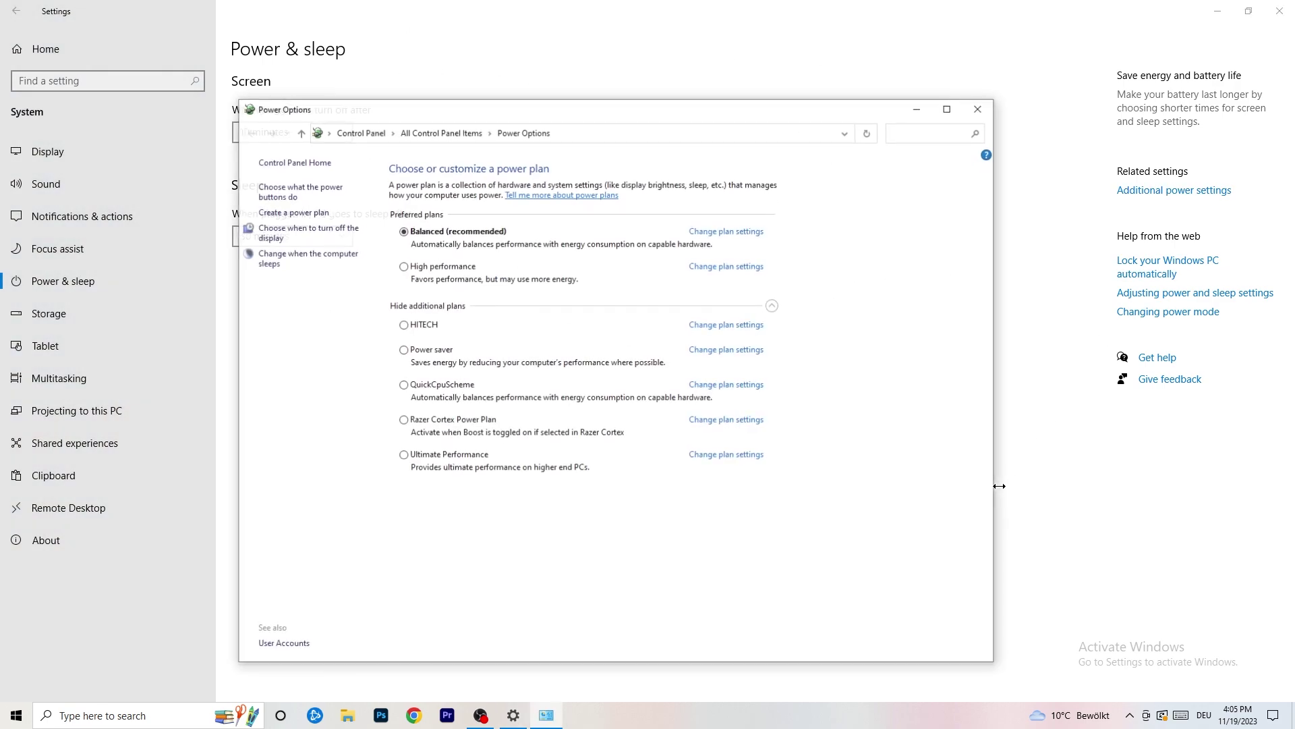
{"action": "left_click", "coordinate": [773, 305]}
{"action": "left_click", "coordinate": [773, 305]}
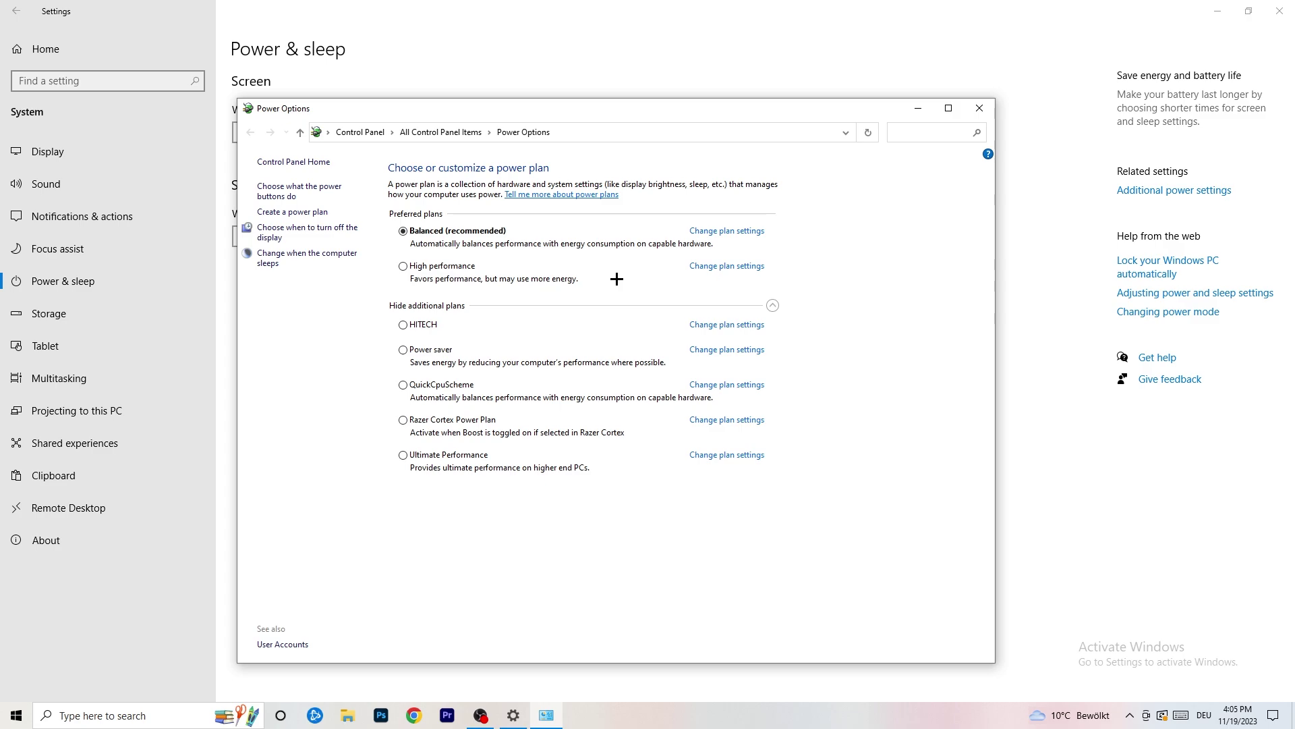
{"action": "left_click", "coordinate": [982, 110]}
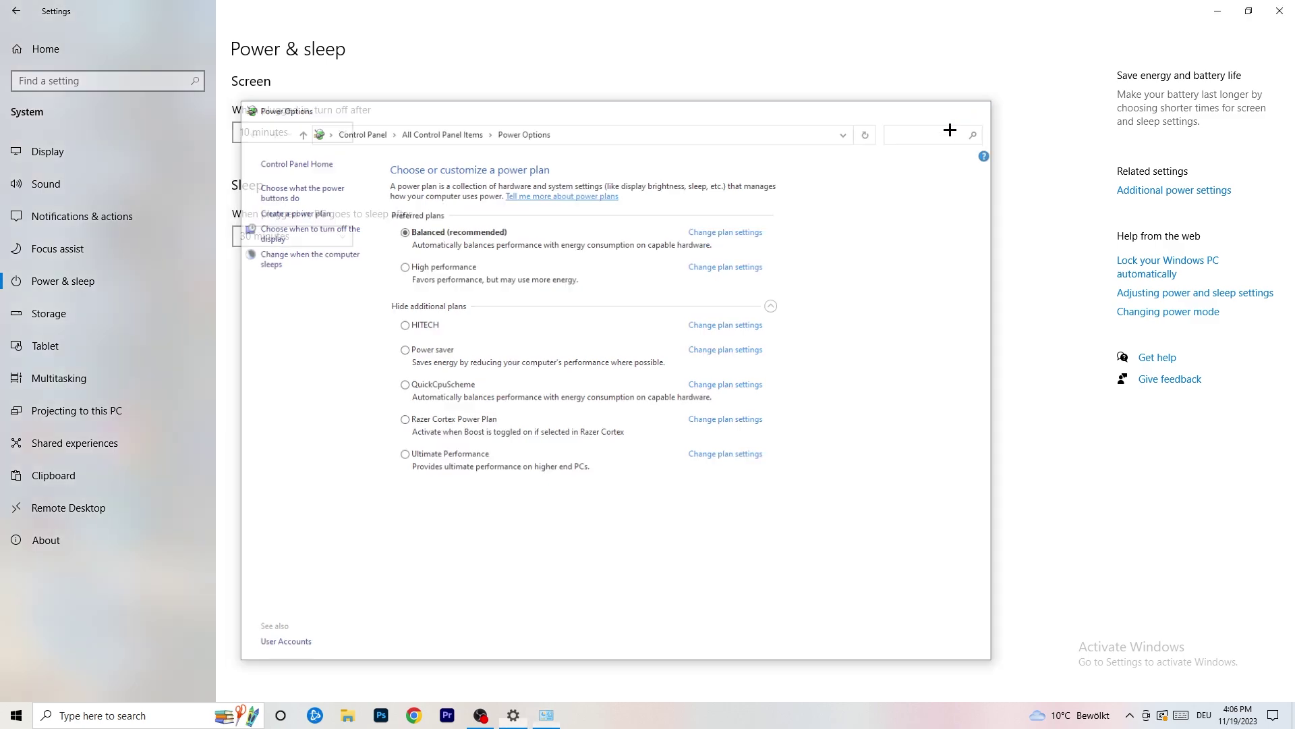
Step: Keep Storage Sense running weekly and enable deleting temporary files apps aren't using
{"action": "left_click", "coordinate": [89, 323]}
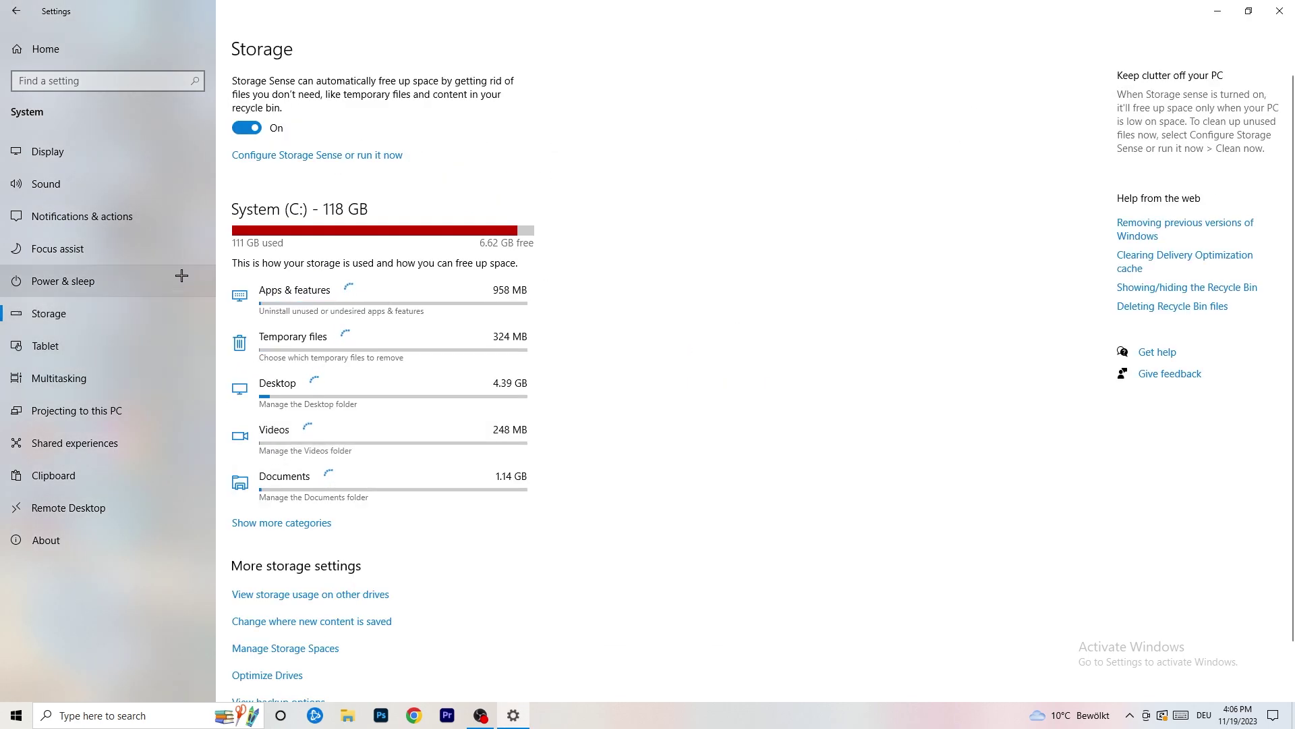
{"action": "left_click", "coordinate": [326, 157]}
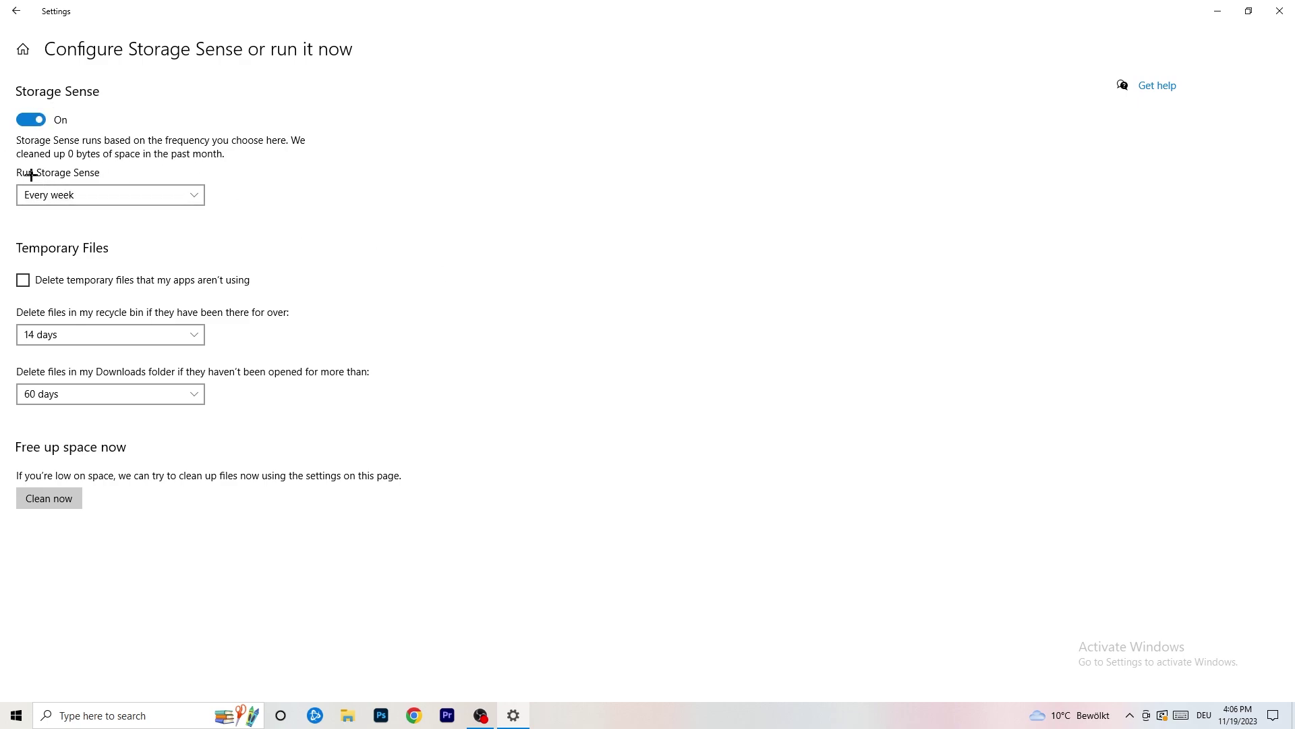
{"action": "left_click", "coordinate": [108, 194]}
{"action": "left_click", "coordinate": [402, 203]}
{"action": "left_click", "coordinate": [78, 281]}
Step: Keep recycle bin cleanup at 14 days and Downloads at 60 days, then return to Settings home
{"action": "left_click", "coordinate": [97, 335]}
{"action": "left_click", "coordinate": [447, 266]}
{"action": "left_click", "coordinate": [189, 334]}
{"action": "left_click", "coordinate": [472, 282]}
{"action": "left_click", "coordinate": [118, 395]}
{"action": "left_click", "coordinate": [361, 377]}
{"action": "left_click", "coordinate": [153, 396]}
{"action": "left_click", "coordinate": [636, 328]}
{"action": "left_click", "coordinate": [16, 11]}
{"action": "left_click", "coordinate": [15, 11]}
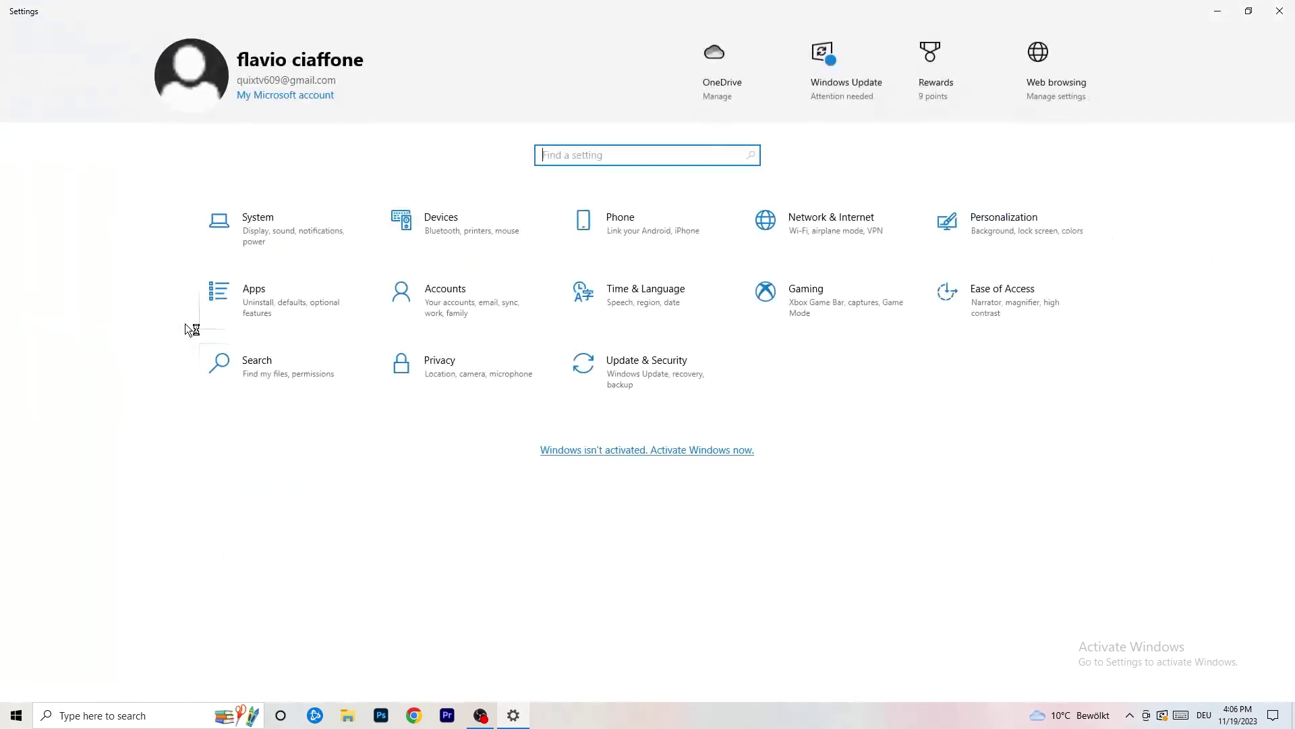
Step: Review Windows Update showing cumulative update KB5032189 awaiting restart, then close Settings
{"action": "left_click", "coordinate": [637, 379]}
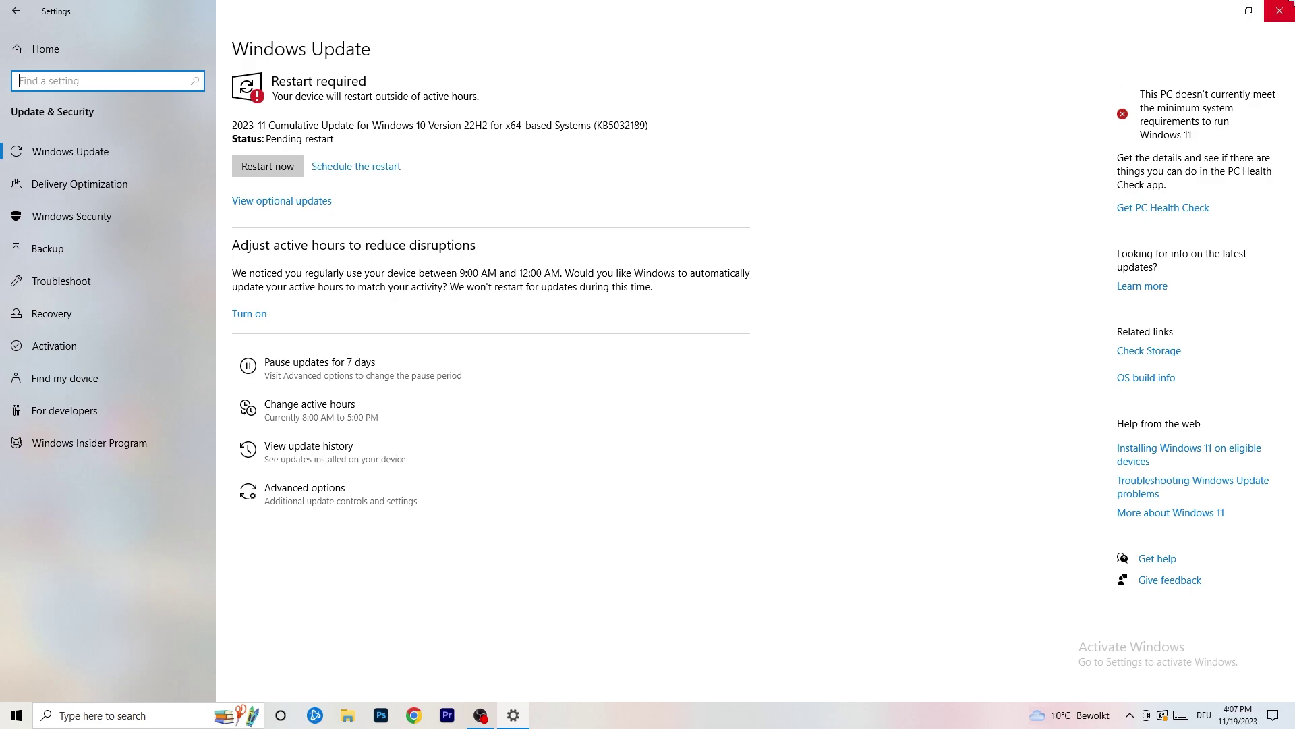
{"action": "left_click", "coordinate": [1280, 11]}
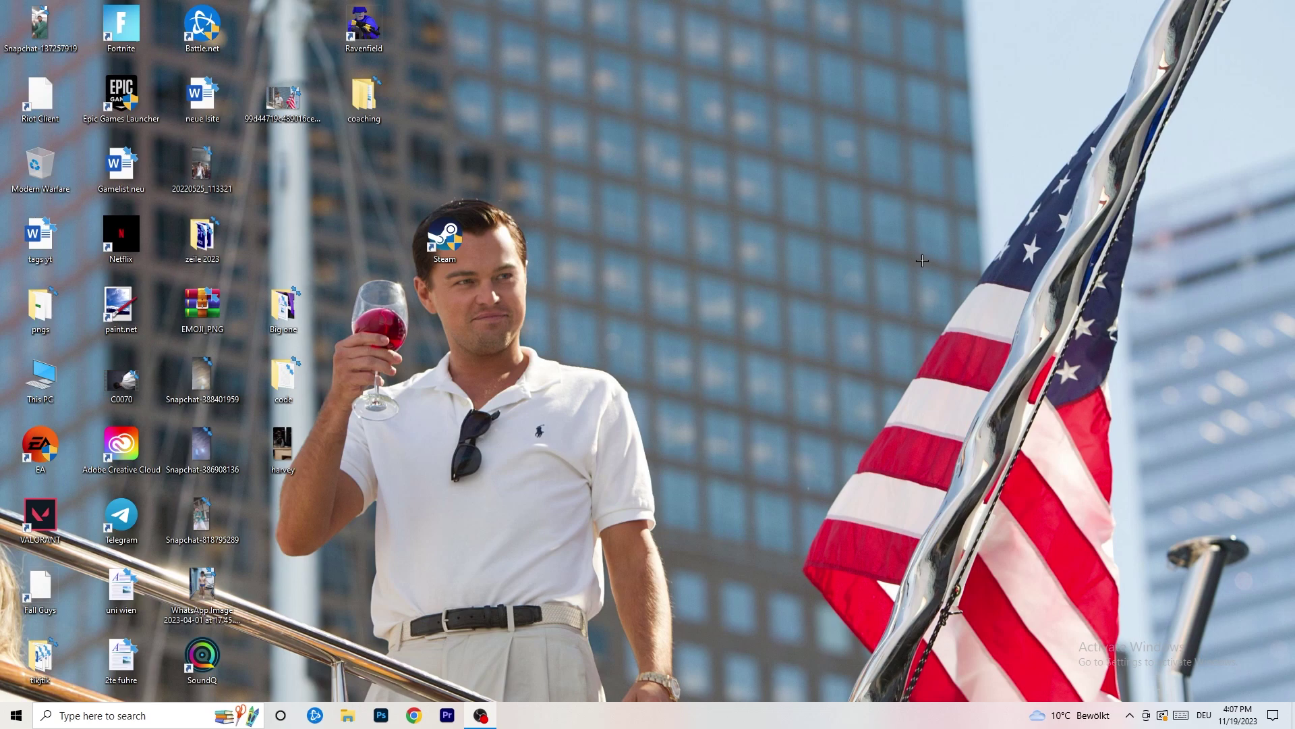
Step: Launch NVIDIA Control Panel from the desktop menu and go to Adjust image settings with preview
{"action": "right_click", "coordinate": [784, 284]}
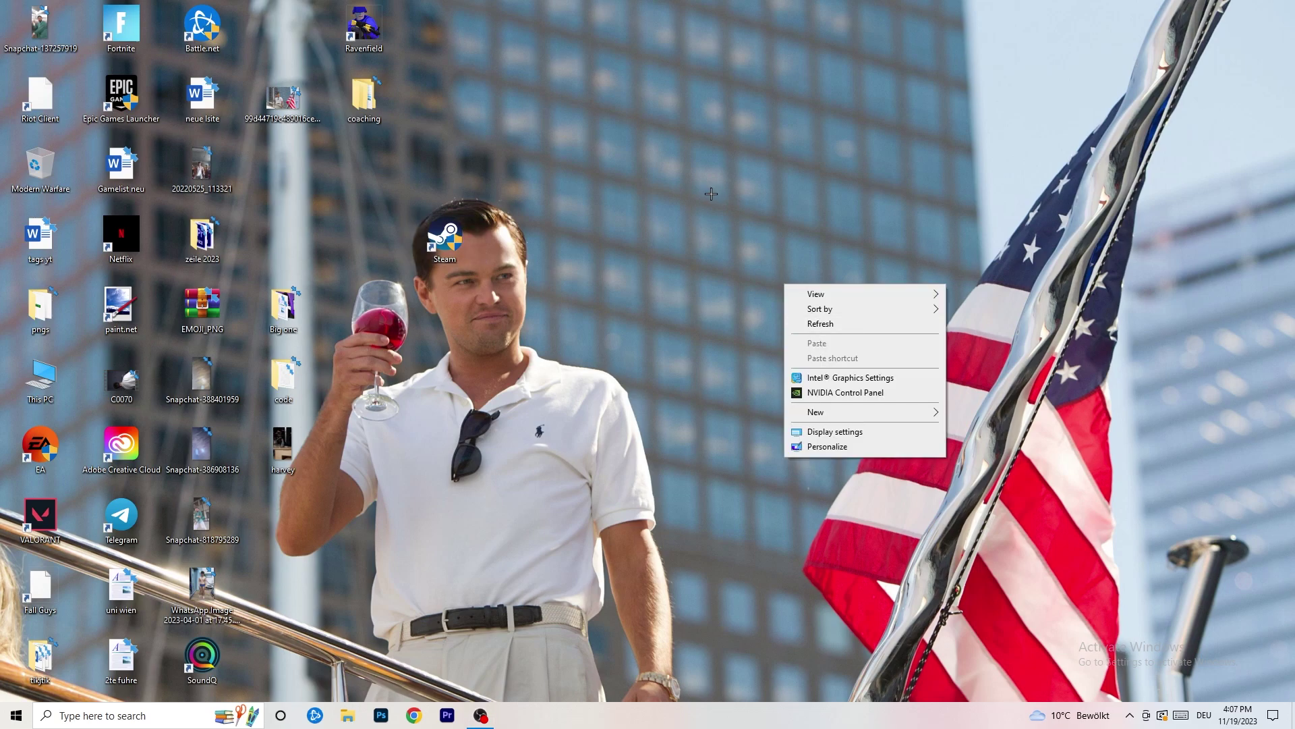
{"action": "left_click", "coordinate": [864, 393]}
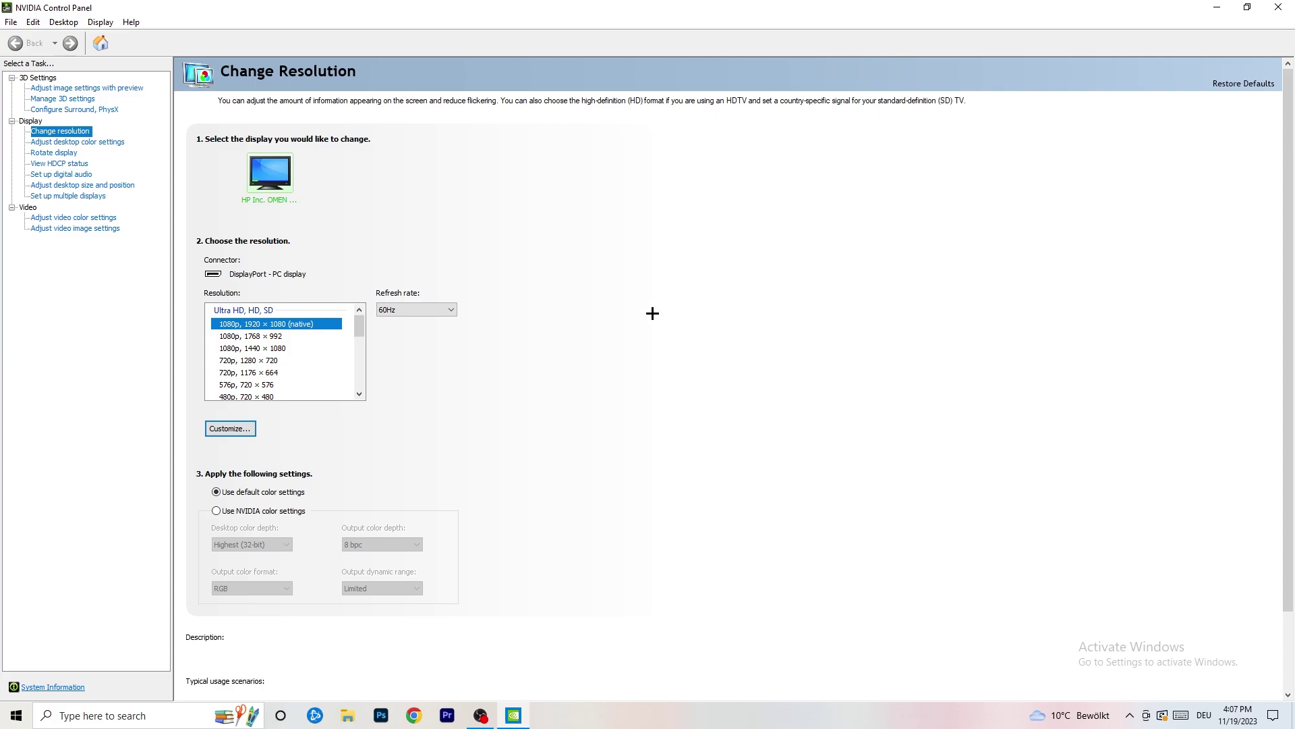
{"action": "mouse_move", "coordinate": [327, 336]}
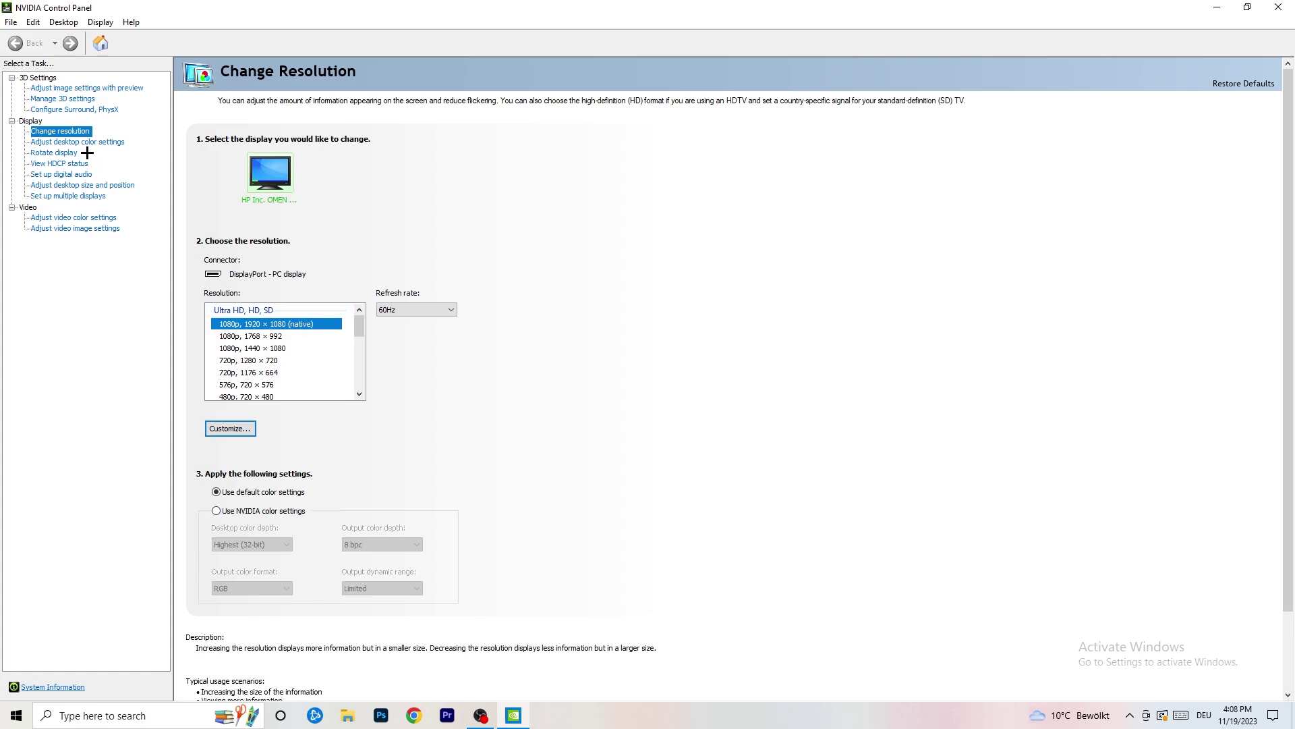
{"action": "left_click", "coordinate": [71, 91]}
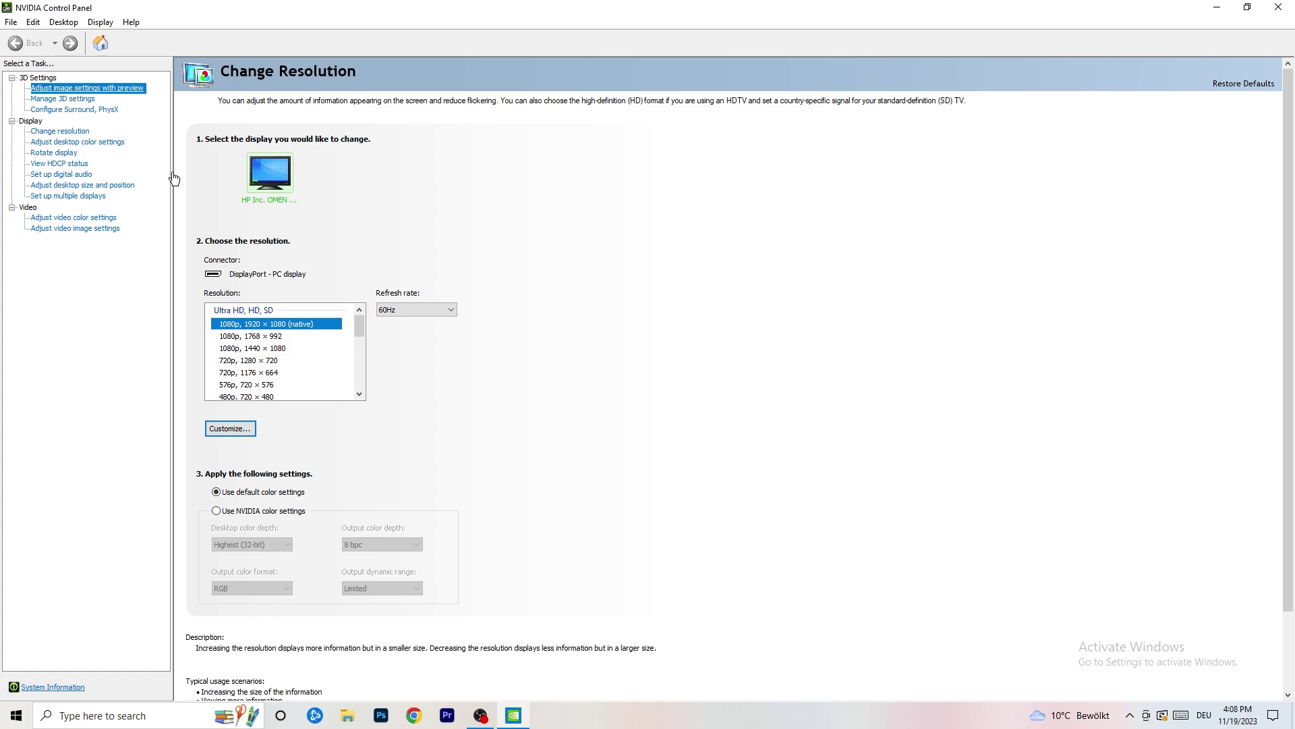